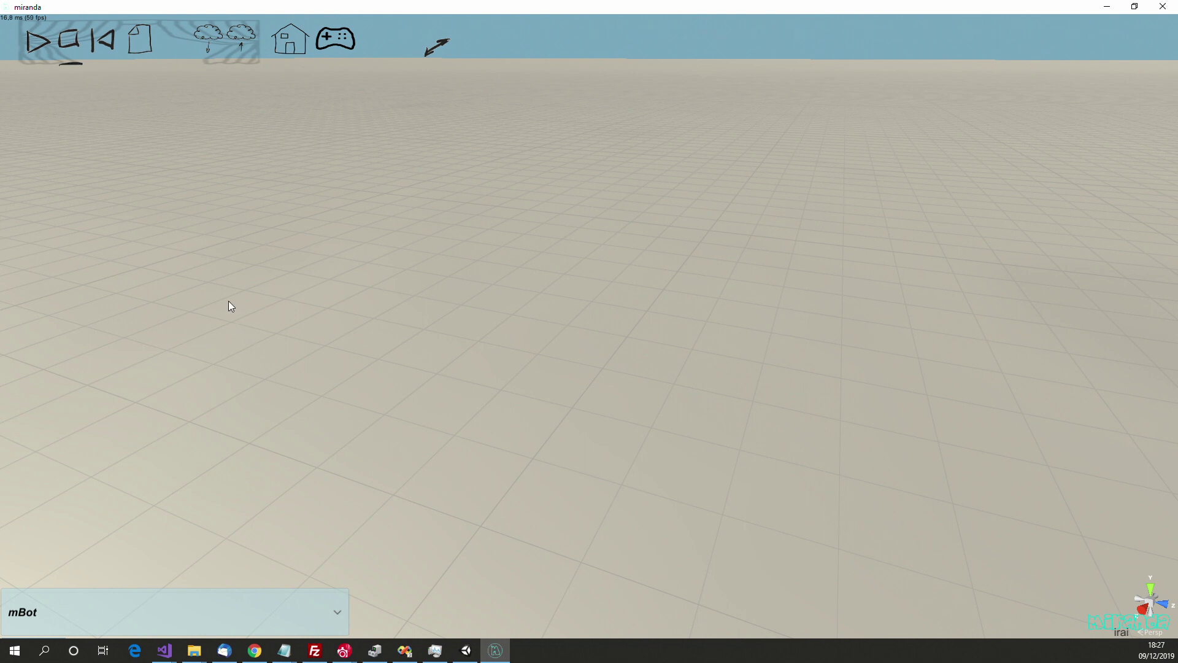
- Add an mBot robot to the scene and move it forward to about X -0.20
{"action": "left_click", "coordinate": [336, 611]}
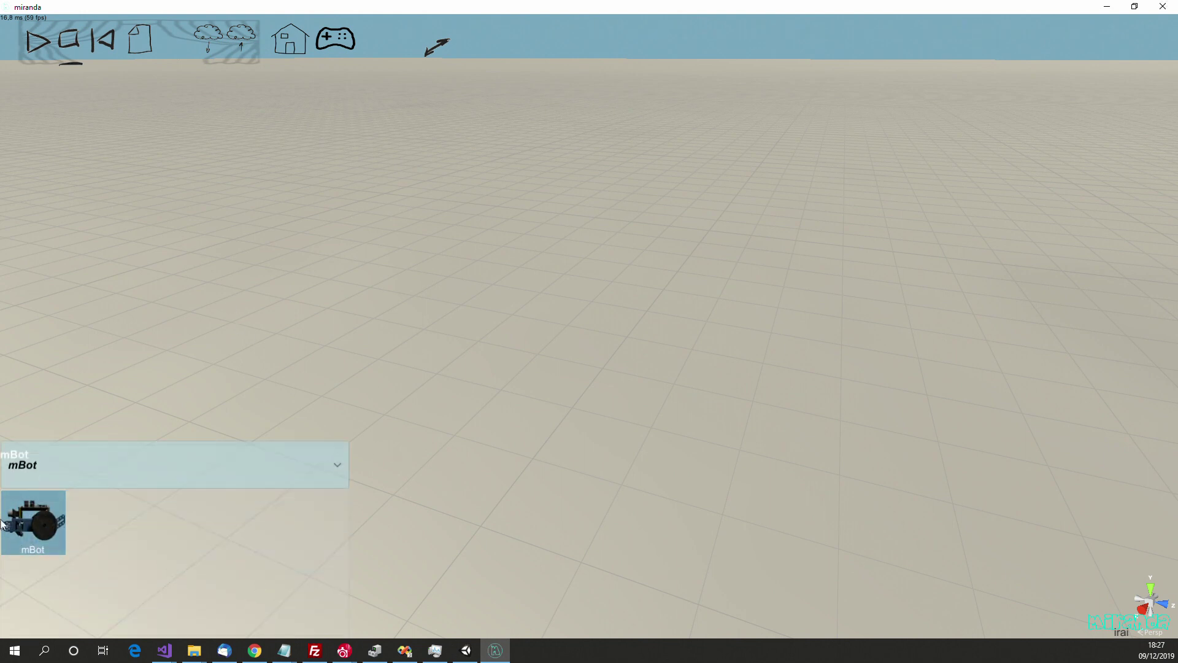
{"action": "left_click", "coordinate": [39, 527]}
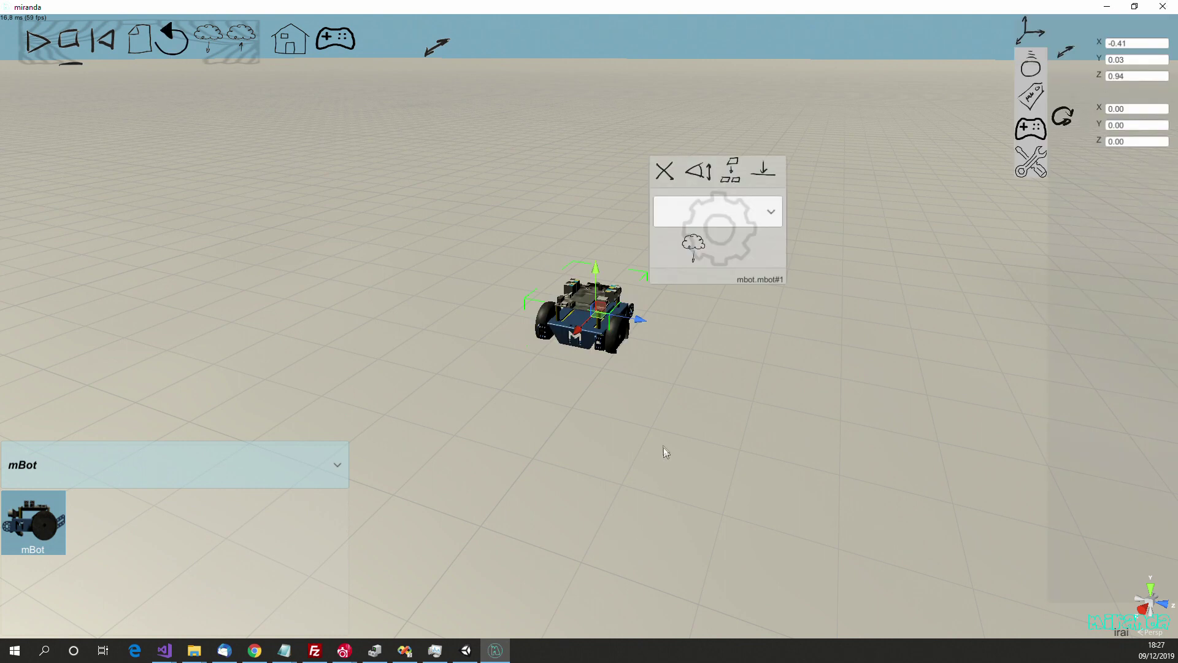
{"action": "left_click_drag", "start_coordinate": [576, 331], "coordinate": [504, 406]}
{"action": "right_click_drag", "start_coordinate": [593, 475], "coordinate": [748, 465]}
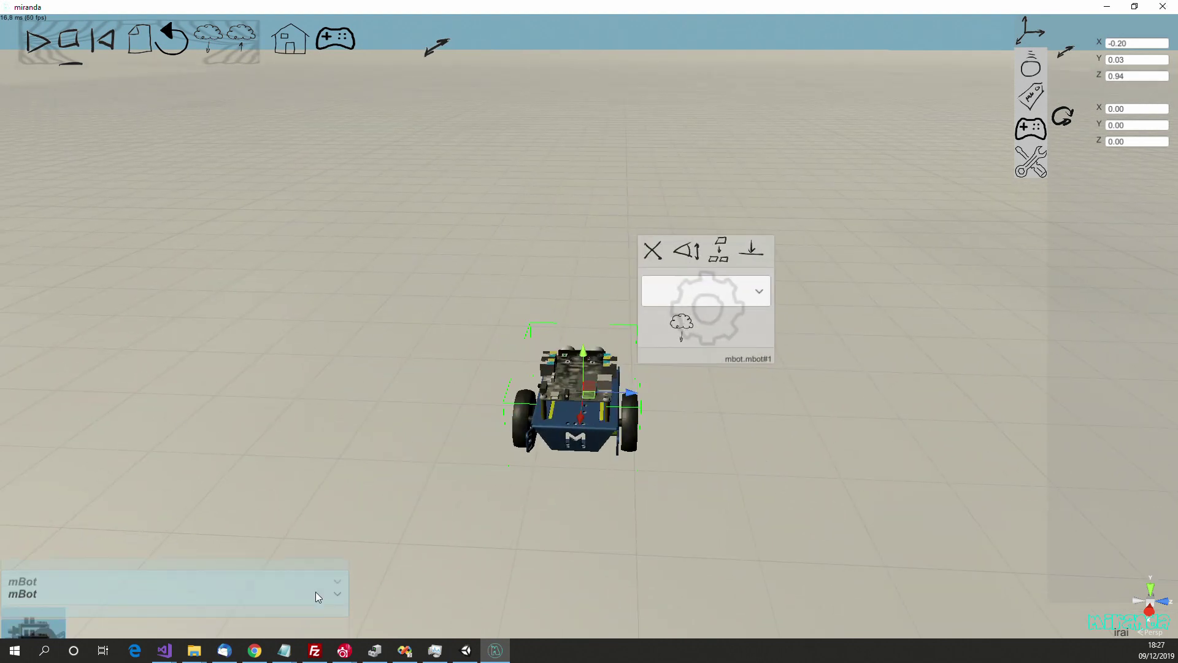
- Add a finish line (Ligne d'arrivée), rotate it about 89° around Y, and place it beyond the mBot at about X -1.17, Y 0.09
{"action": "mouse_move", "coordinate": [310, 591]}
{"action": "left_click", "coordinate": [339, 470]}
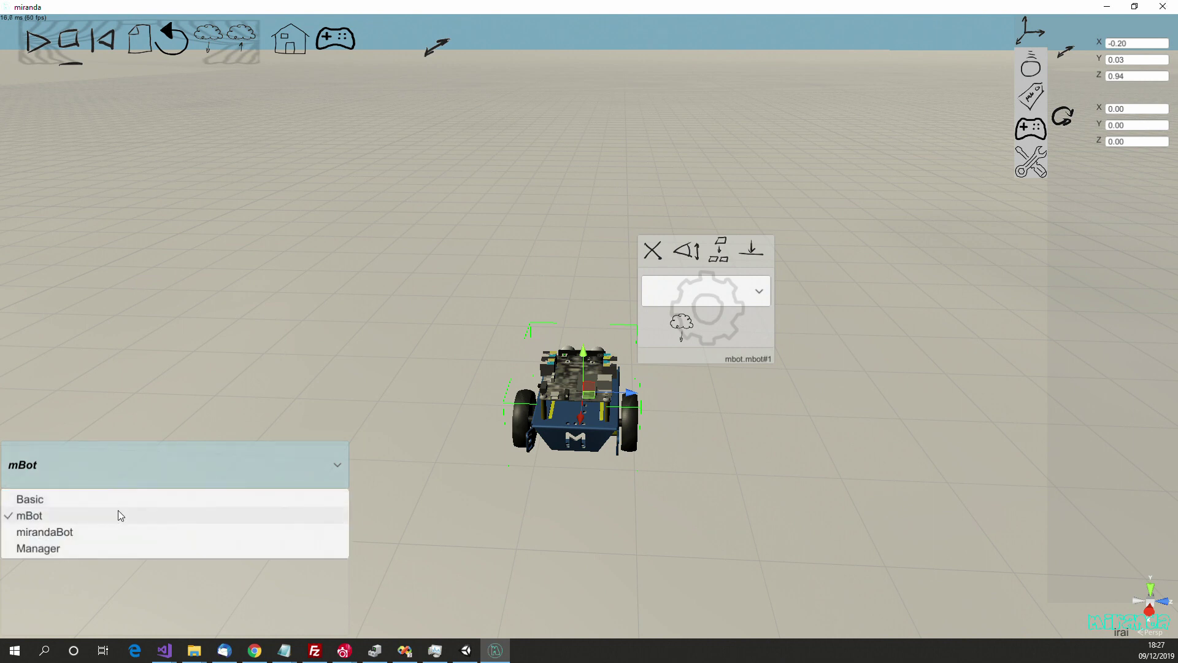
{"action": "left_click", "coordinate": [63, 548]}
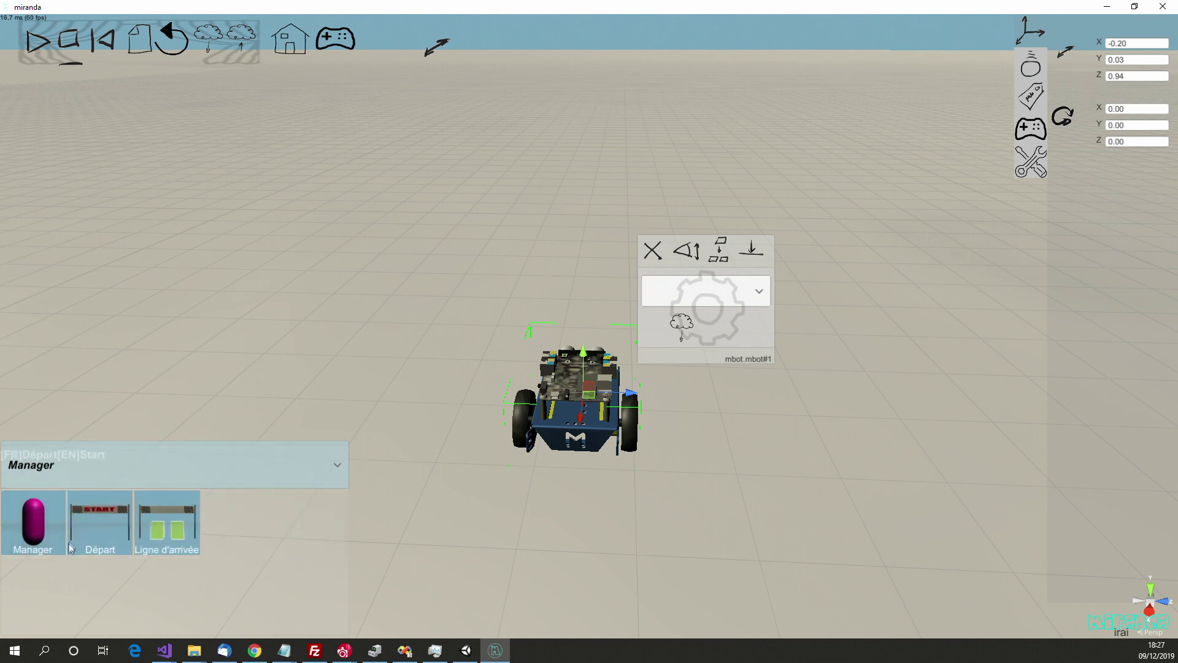
{"action": "left_click", "coordinate": [164, 535]}
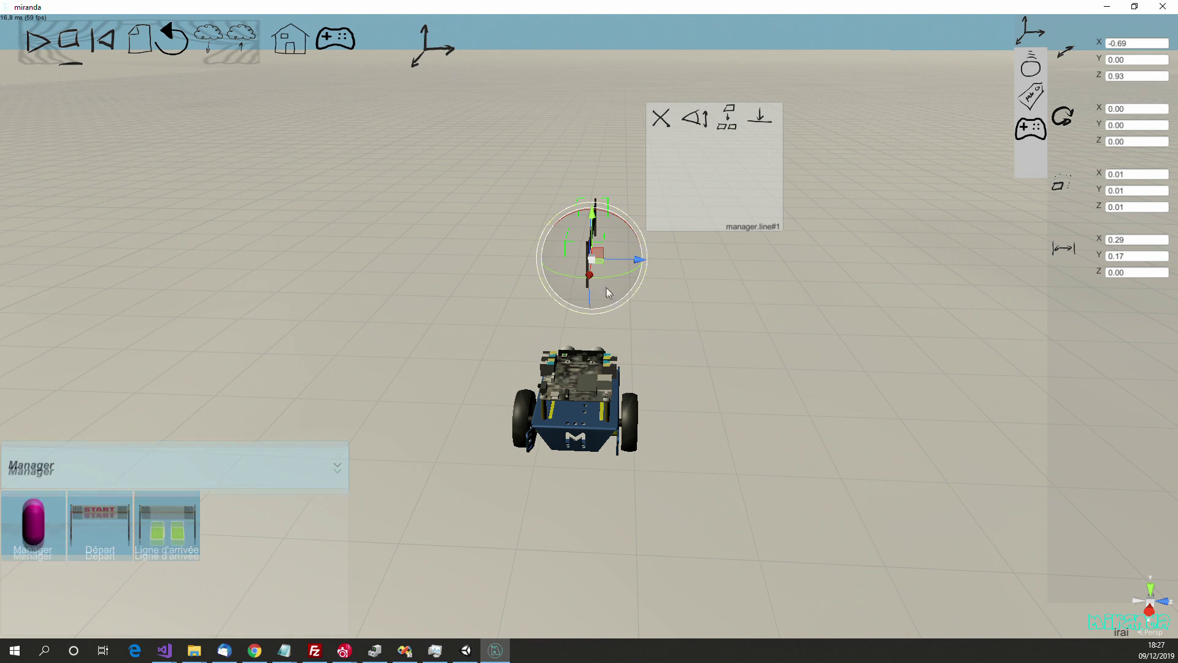
{"action": "left_click_drag", "start_coordinate": [605, 280], "coordinate": [484, 312]}
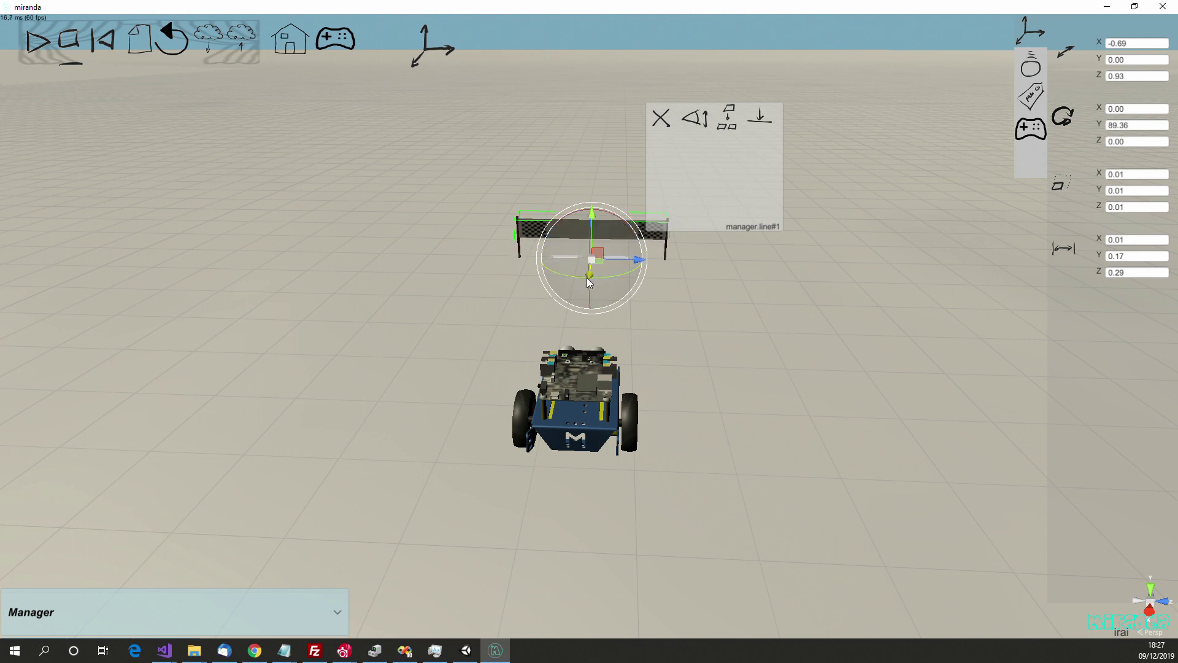
{"action": "left_click_drag", "start_coordinate": [588, 281], "coordinate": [602, 200]}
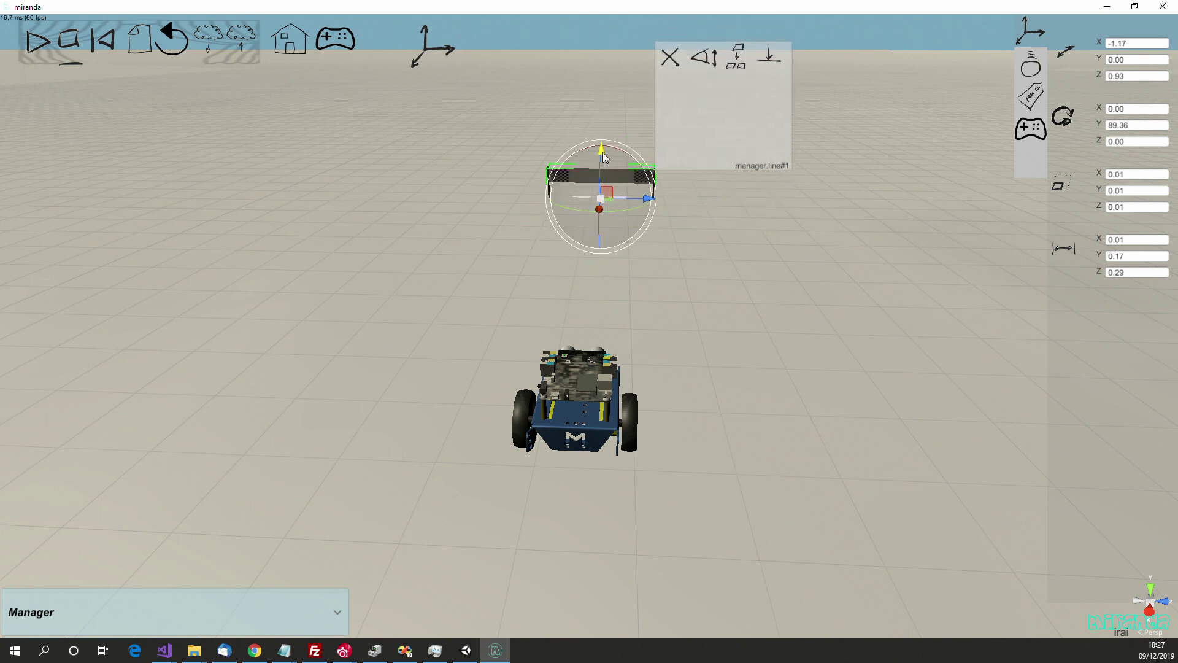
{"action": "left_click_drag", "start_coordinate": [604, 157], "coordinate": [603, 118]}
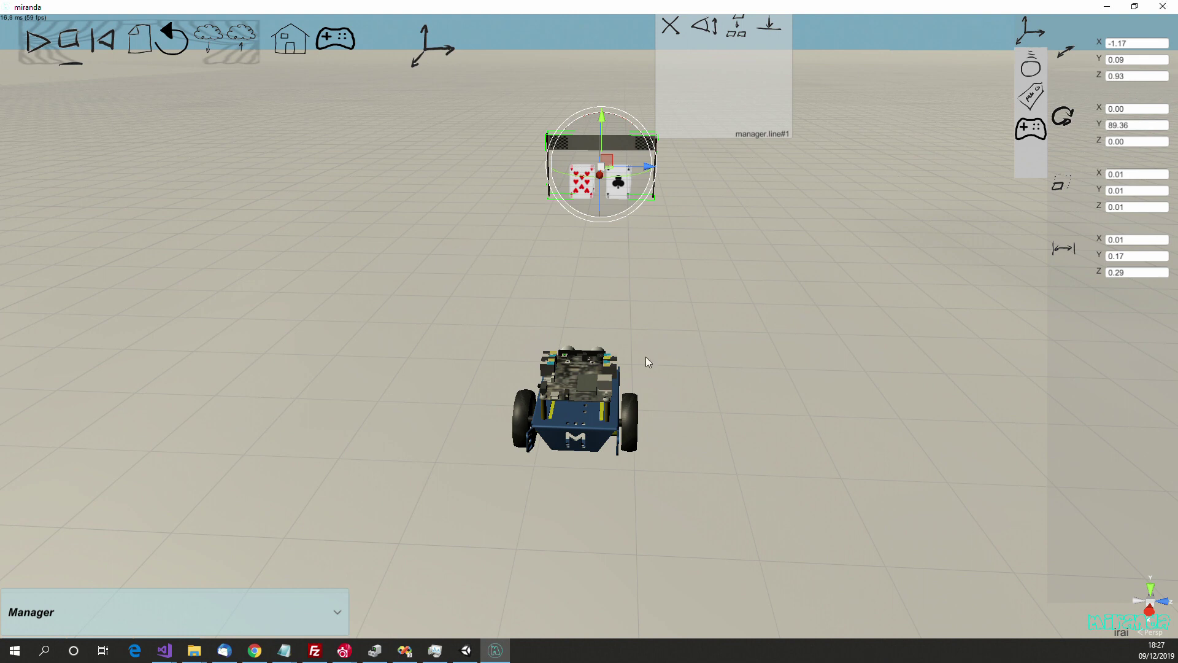
- Add a Manager object and place it beside the robot at about Y 0.10, Z 1.17
{"action": "left_click", "coordinate": [337, 609]}
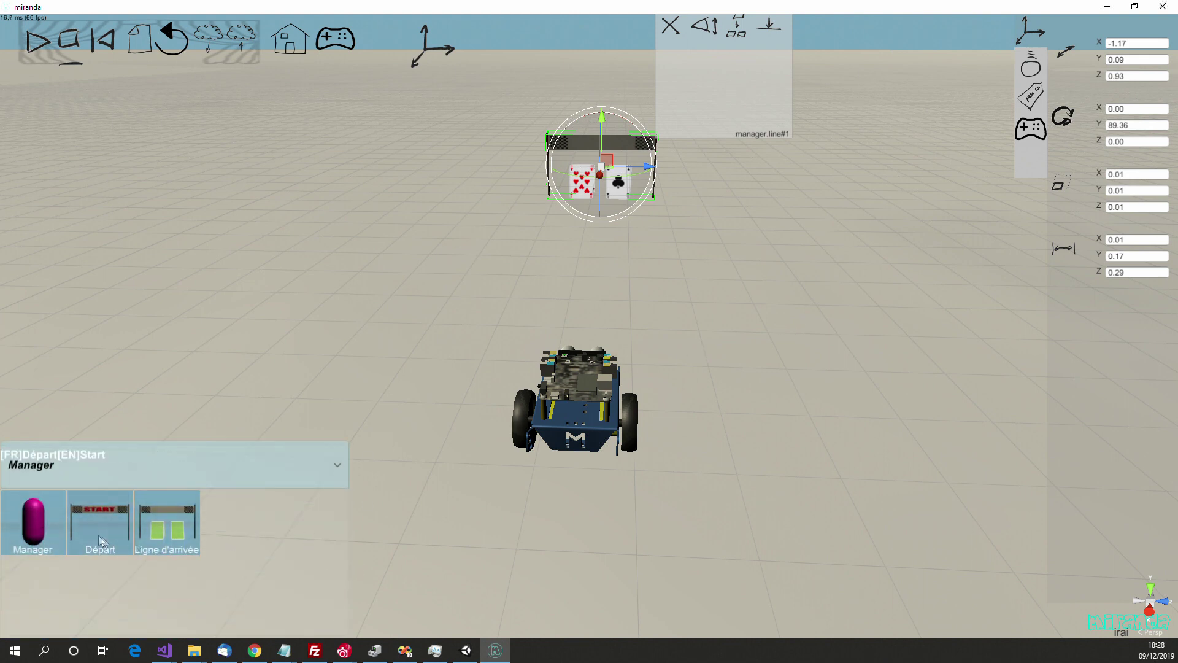
{"action": "left_click", "coordinate": [32, 523]}
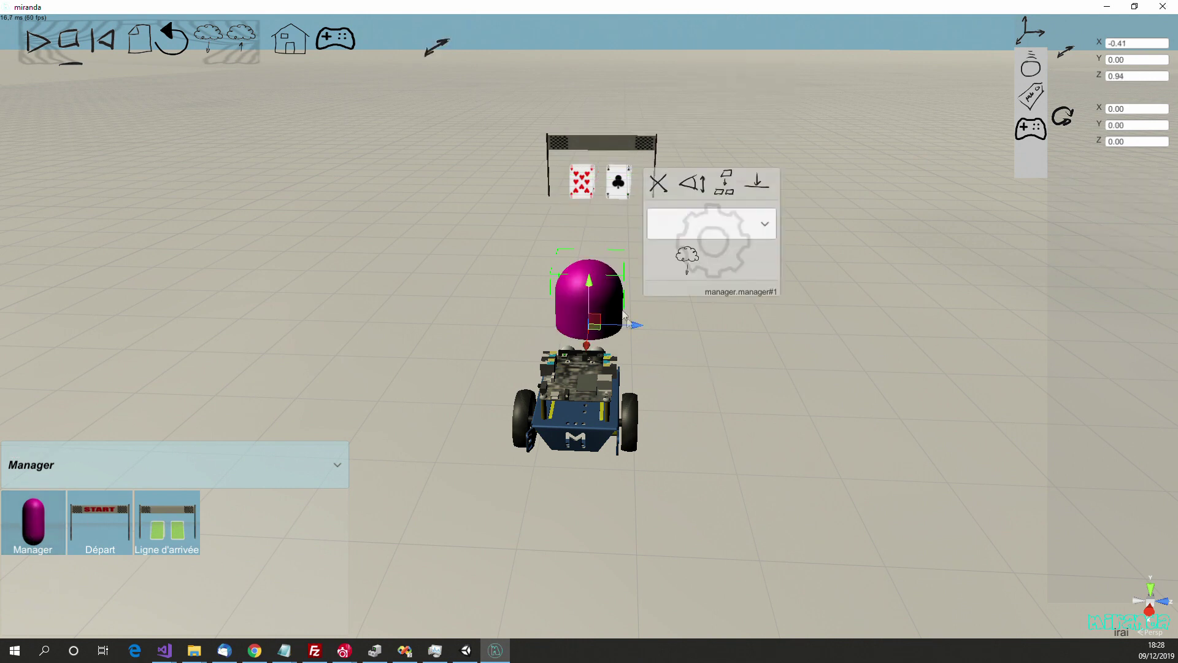
{"action": "left_click_drag", "start_coordinate": [636, 330], "coordinate": [795, 330]}
{"action": "left_click_drag", "start_coordinate": [756, 291], "coordinate": [779, 219]}
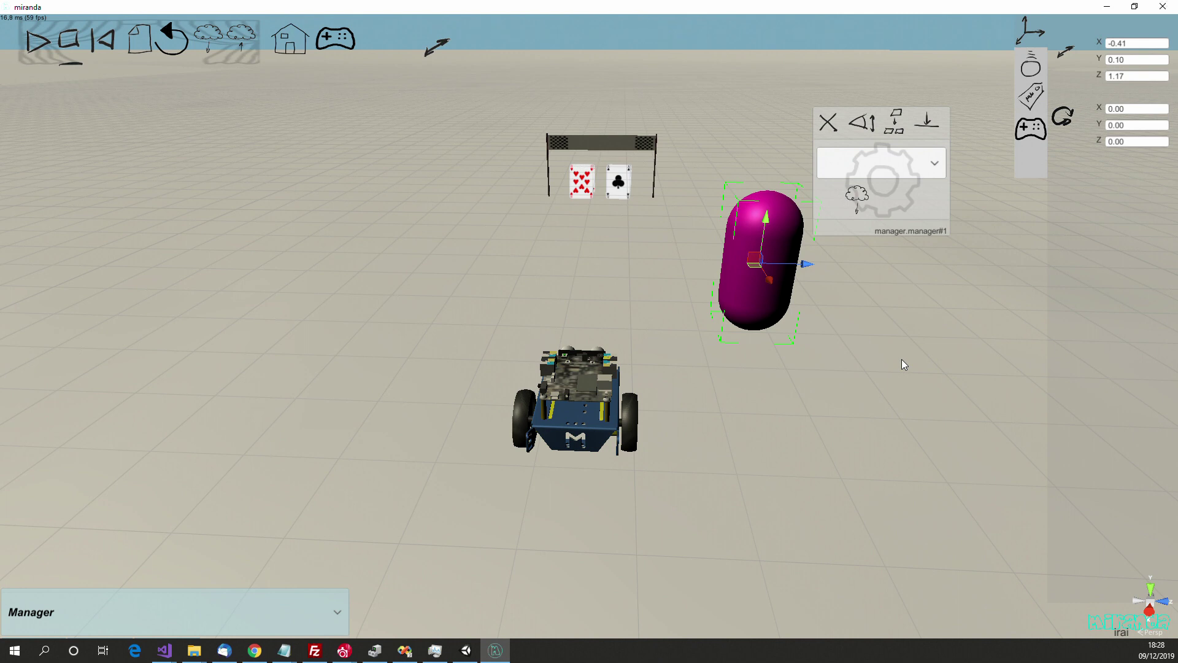
- Add a Basic text object to the scene and set its text to "Gagné !!!"
{"action": "left_click", "coordinate": [338, 608]}
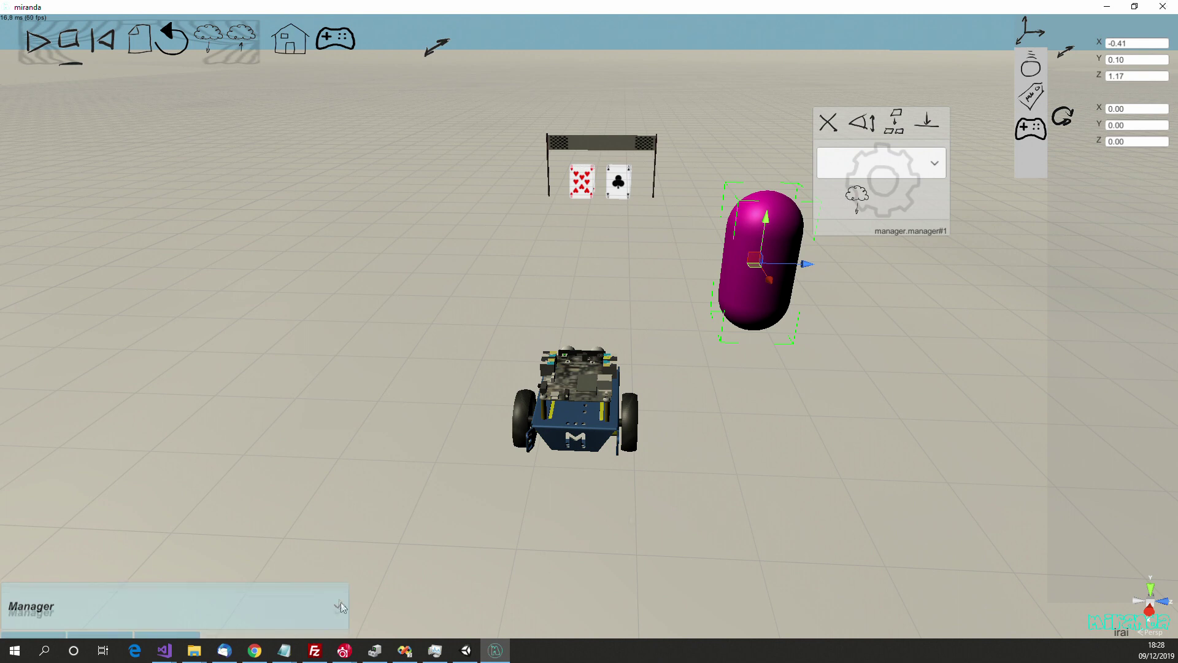
{"action": "left_click", "coordinate": [335, 470]}
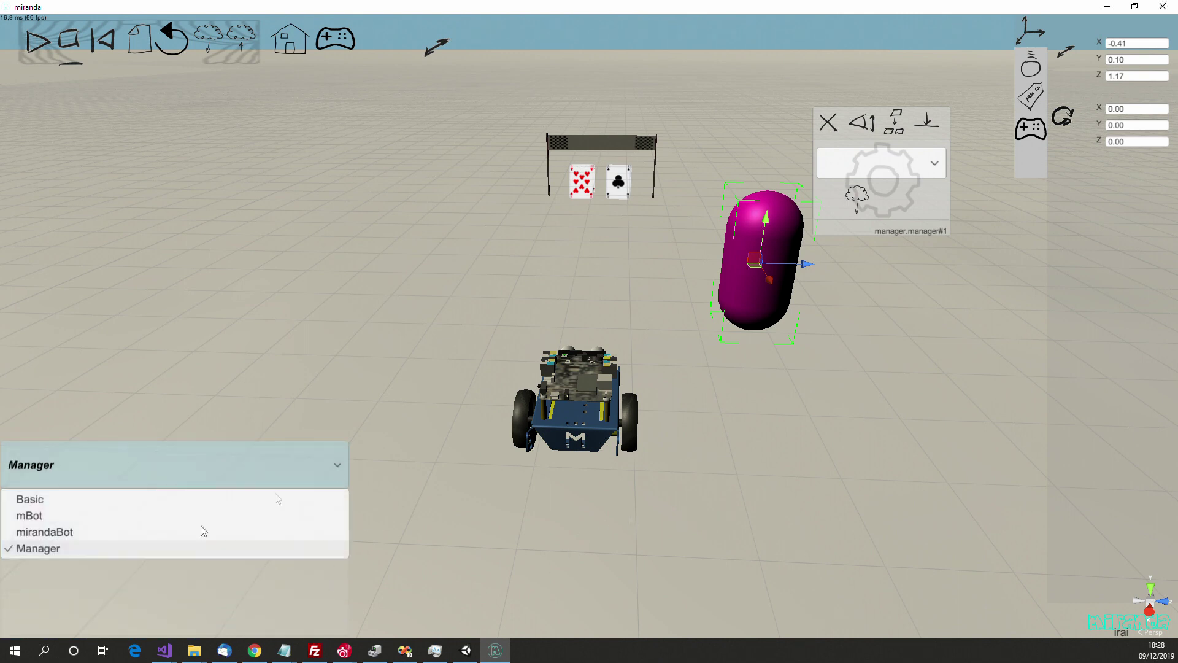
{"action": "left_click", "coordinate": [34, 496]}
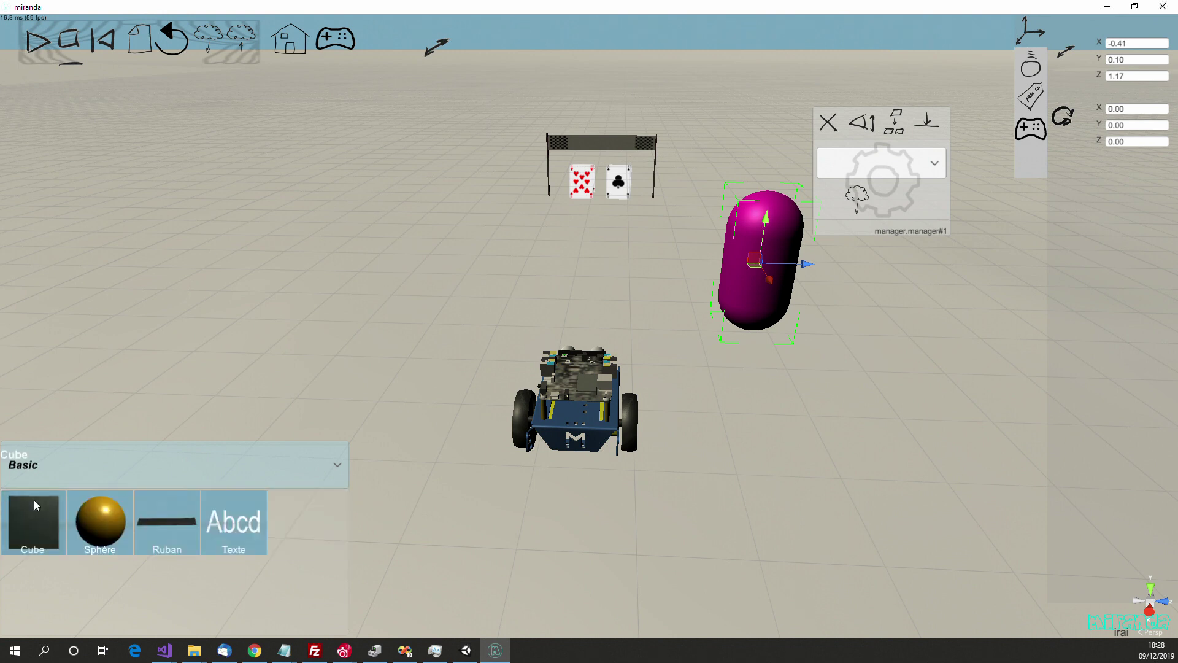
{"action": "left_click", "coordinate": [233, 521]}
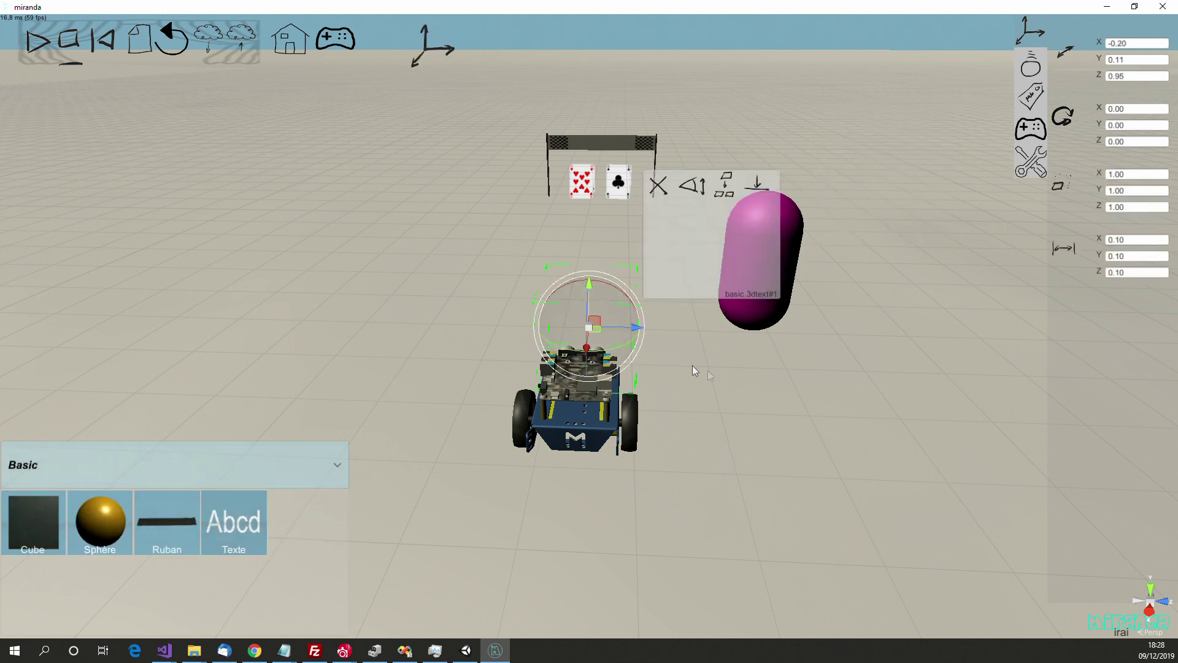
{"action": "left_click", "coordinate": [1036, 171]}
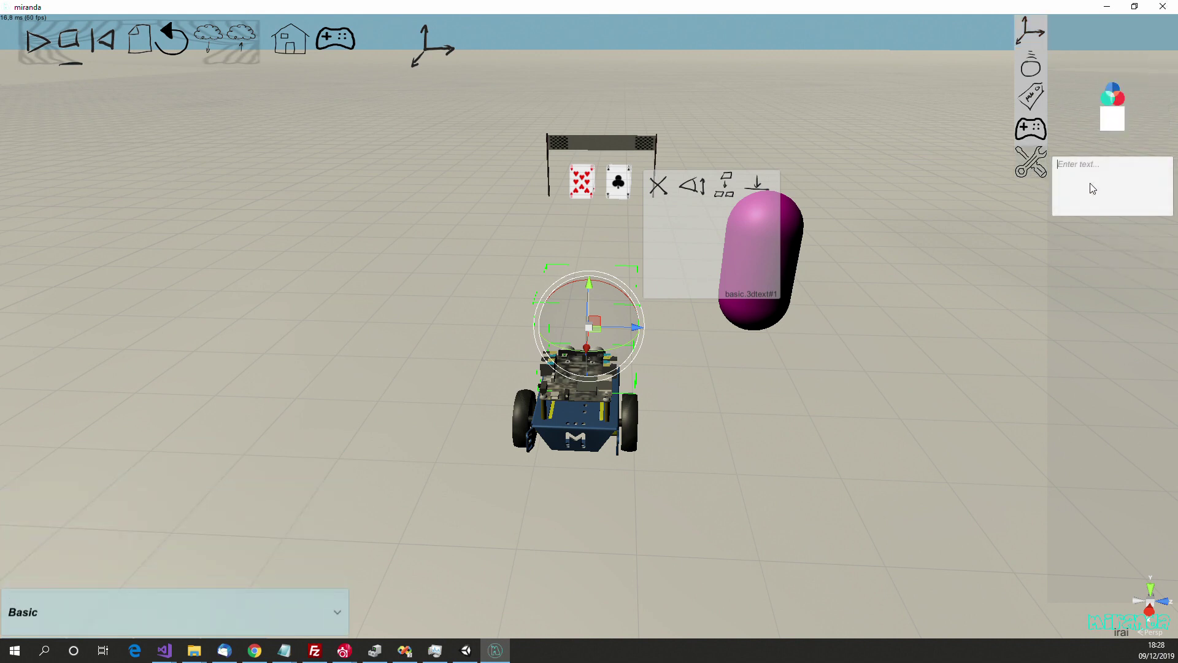
{"action": "type", "text": "Go"}
{"action": "type", "text": "gn"}
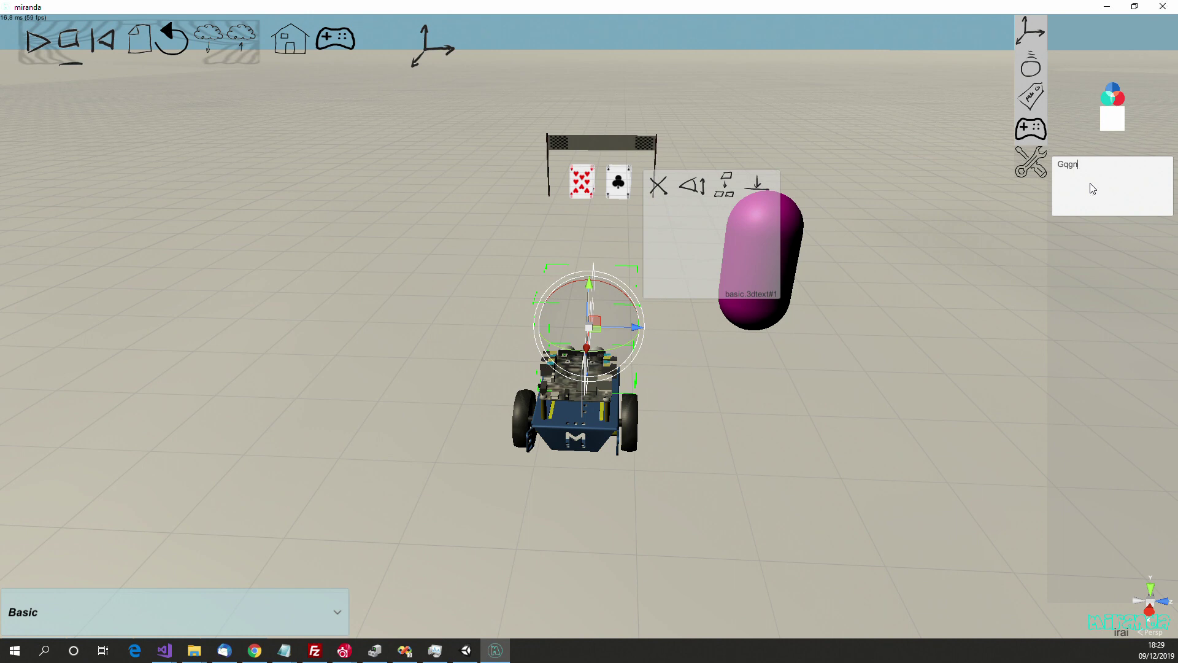
{"action": "key", "text": "BackSpace"}
{"action": "key", "text": "BackSpace"}
{"action": "key", "text": "BackSpace"}
{"action": "type", "text": "agné !!!"}
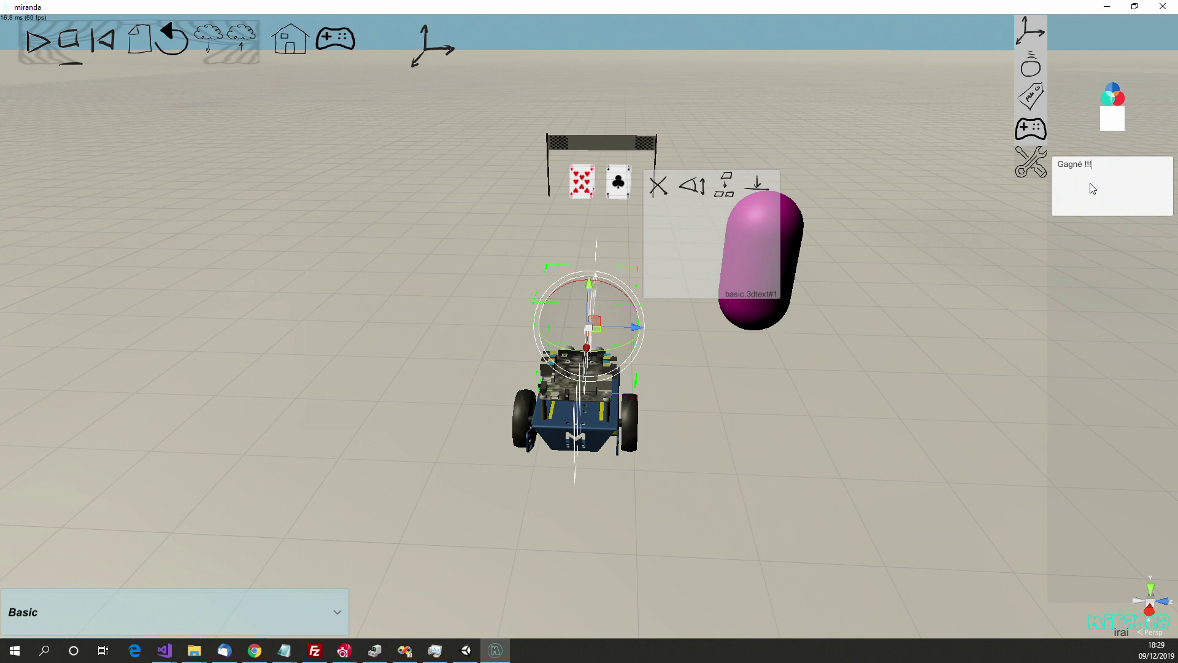
- Rotate the "Gagné !!!" text to face the viewer and place it just above the finish line
{"action": "left_click_drag", "start_coordinate": [598, 352], "coordinate": [761, 324]}
{"action": "left_click_drag", "start_coordinate": [587, 347], "coordinate": [590, 252]}
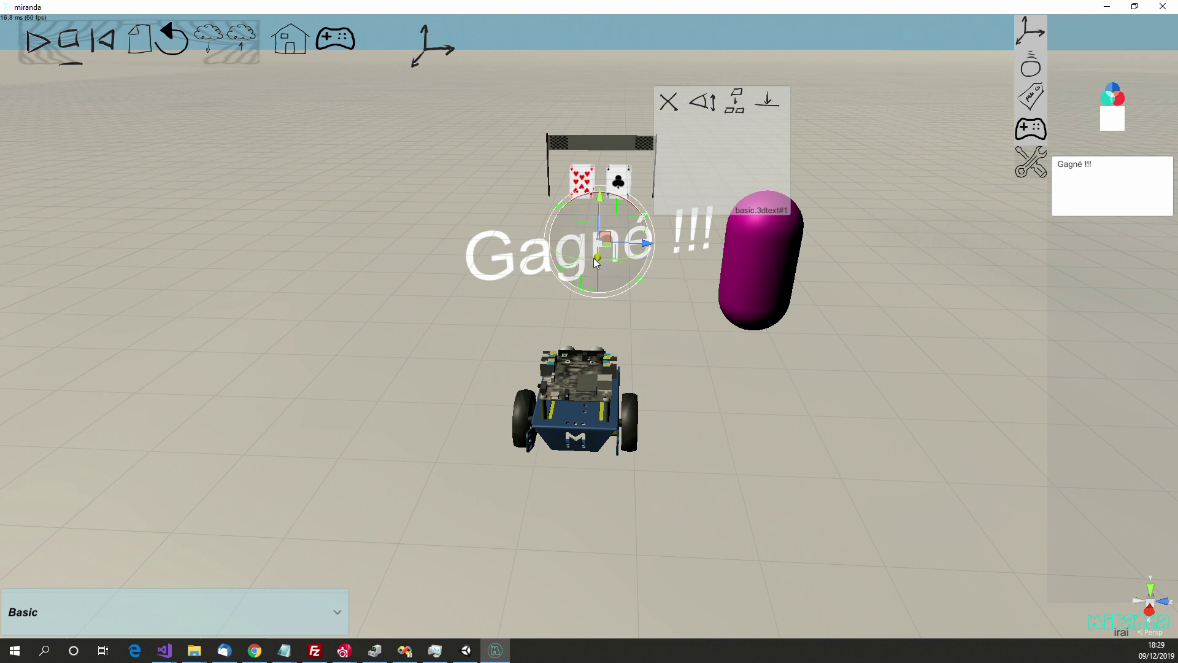
{"action": "left_click_drag", "start_coordinate": [599, 260], "coordinate": [633, 125]}
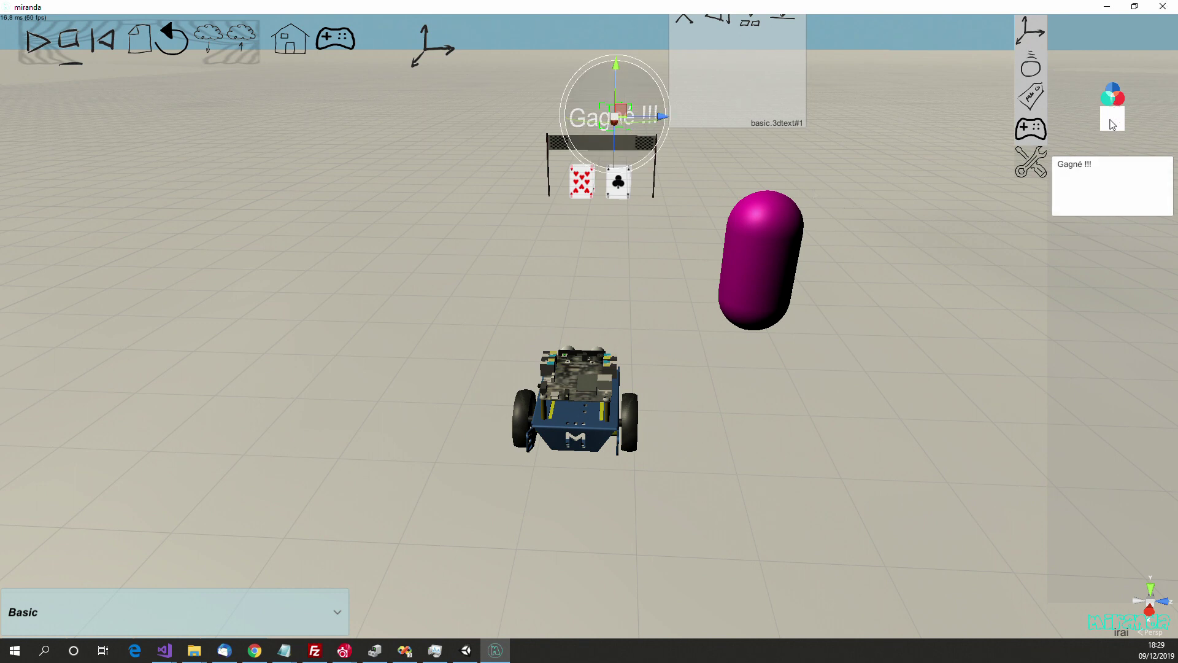
- Colour the "Gagné !!!" text red
{"action": "left_click", "coordinate": [1112, 121]}
{"action": "left_click", "coordinate": [687, 242]}
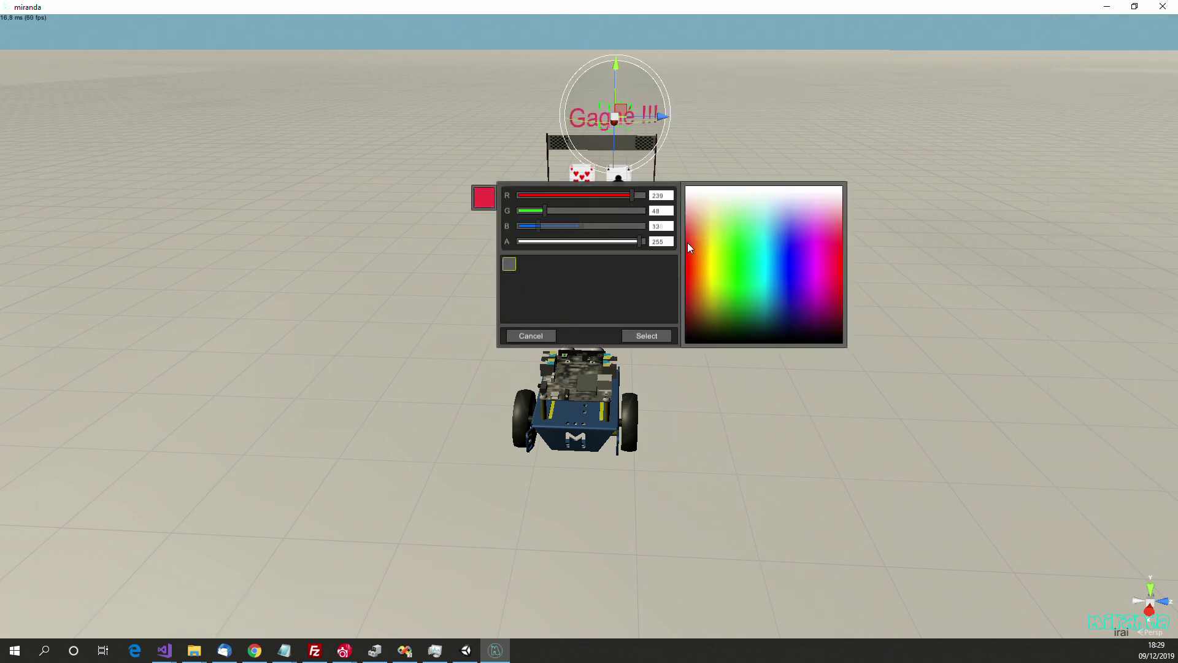
{"action": "left_click", "coordinate": [646, 335]}
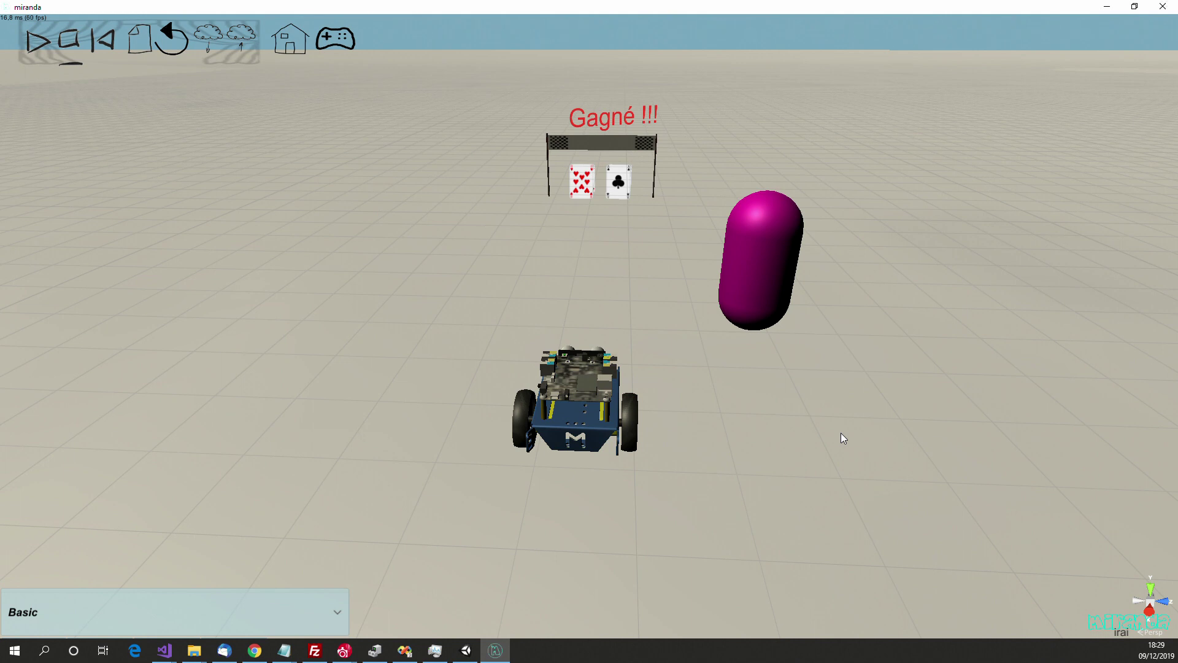
- Set the Manager capsule's programming language to Scratch and open its program for editing
{"action": "left_click", "coordinate": [756, 274]}
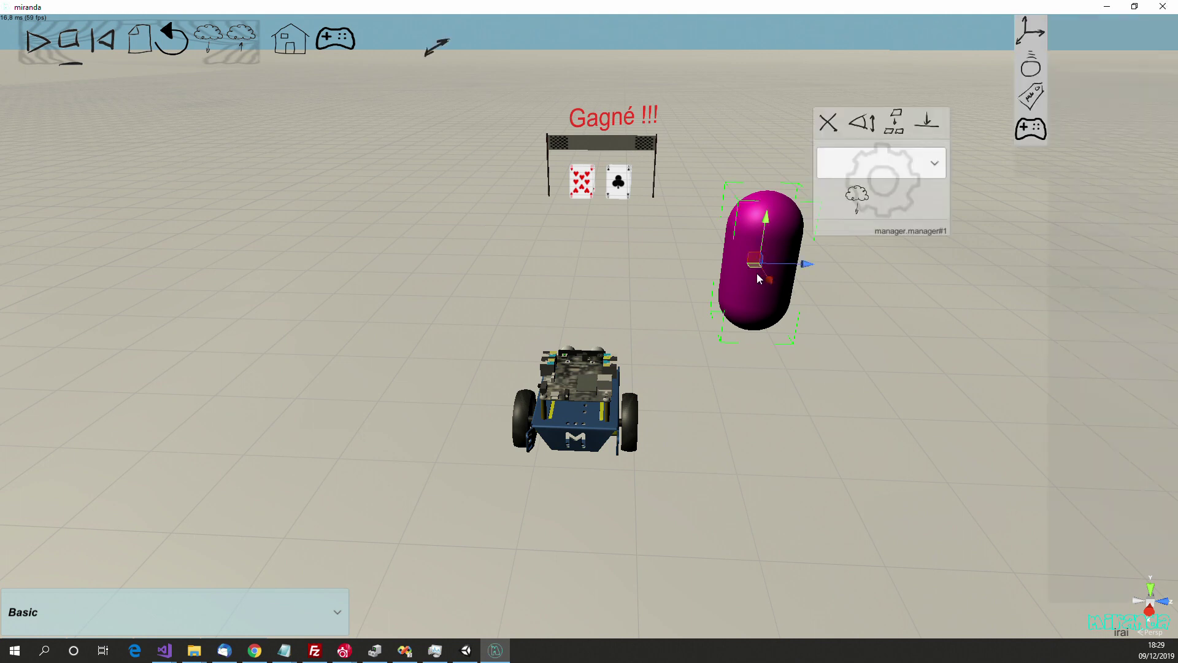
{"action": "left_click", "coordinate": [932, 163]}
{"action": "left_click", "coordinate": [883, 188]}
{"action": "left_click", "coordinate": [829, 200]}
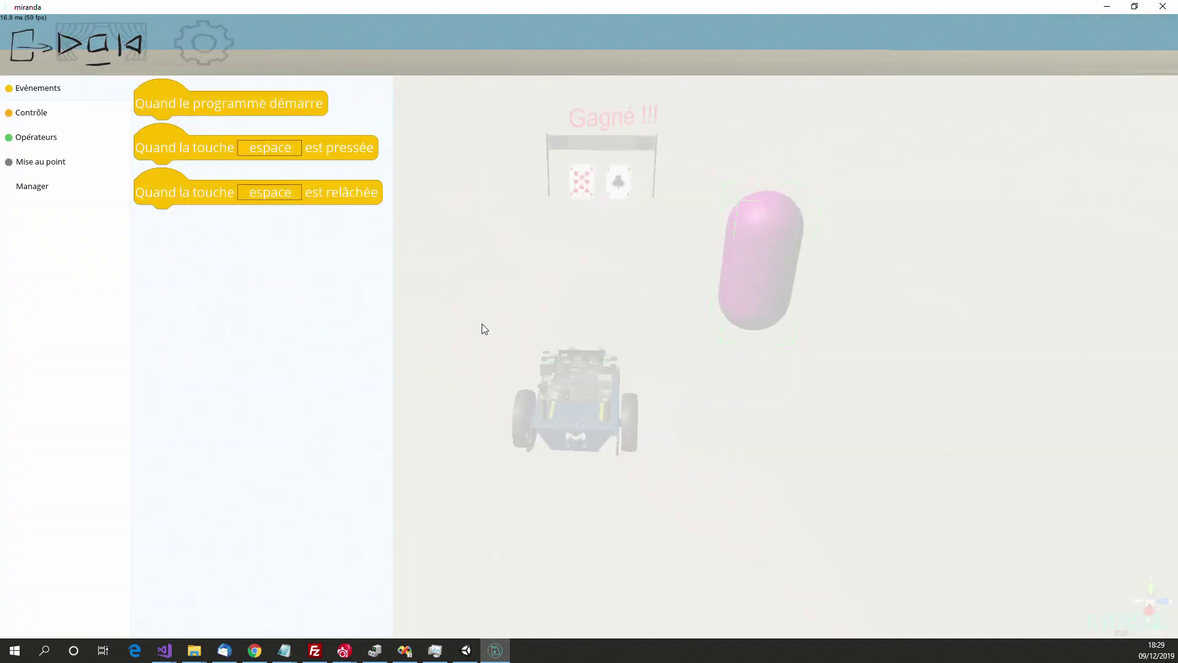
- Build a script that hides basic.3dtext#1 when the program starts, using "Quand le programme démarre" and "Cacher les systèmes dans" blocks
{"action": "left_click_drag", "start_coordinate": [183, 105], "coordinate": [867, 247]}
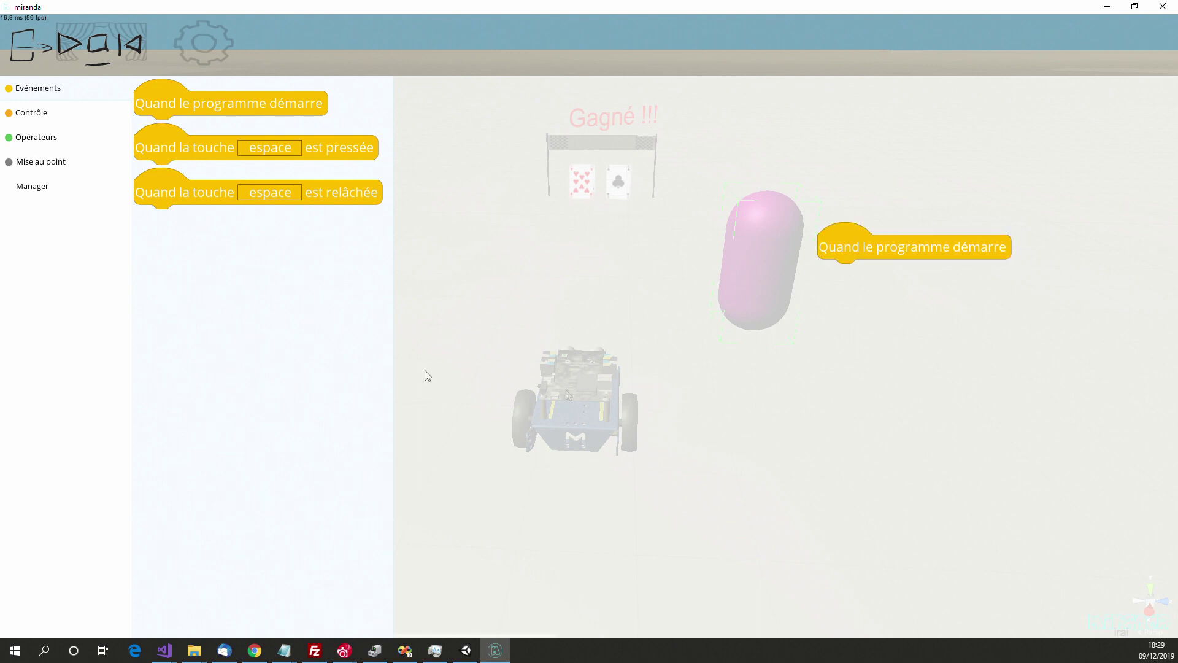
{"action": "left_click", "coordinate": [33, 188]}
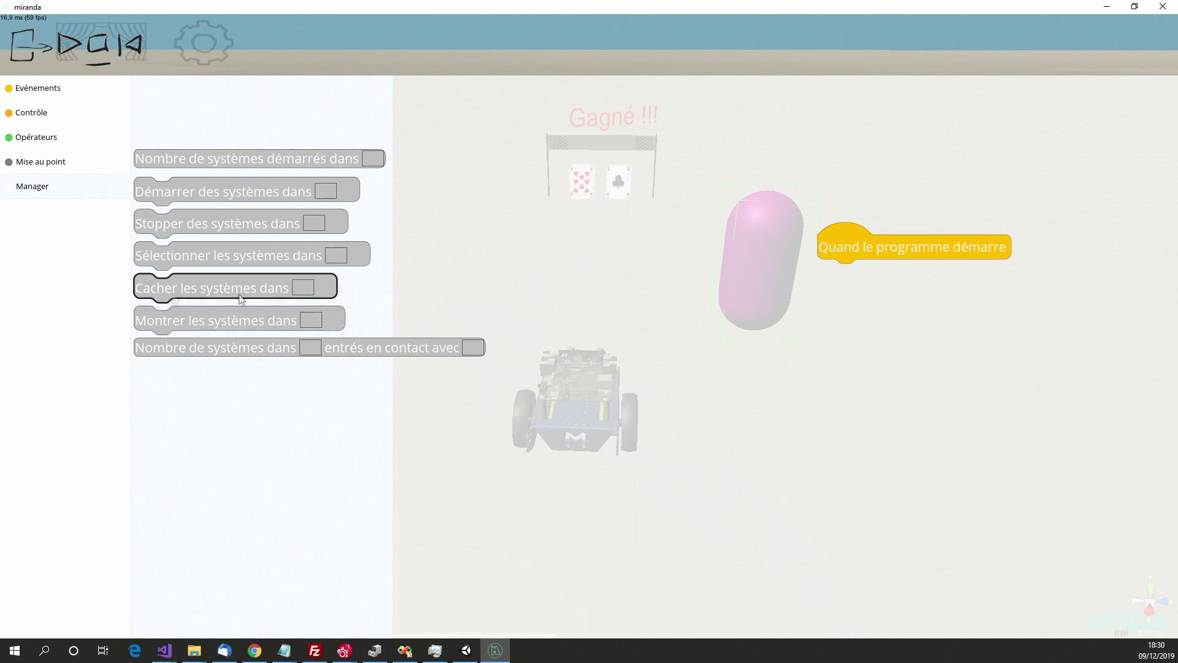
{"action": "left_click_drag", "start_coordinate": [164, 293], "coordinate": [859, 307]}
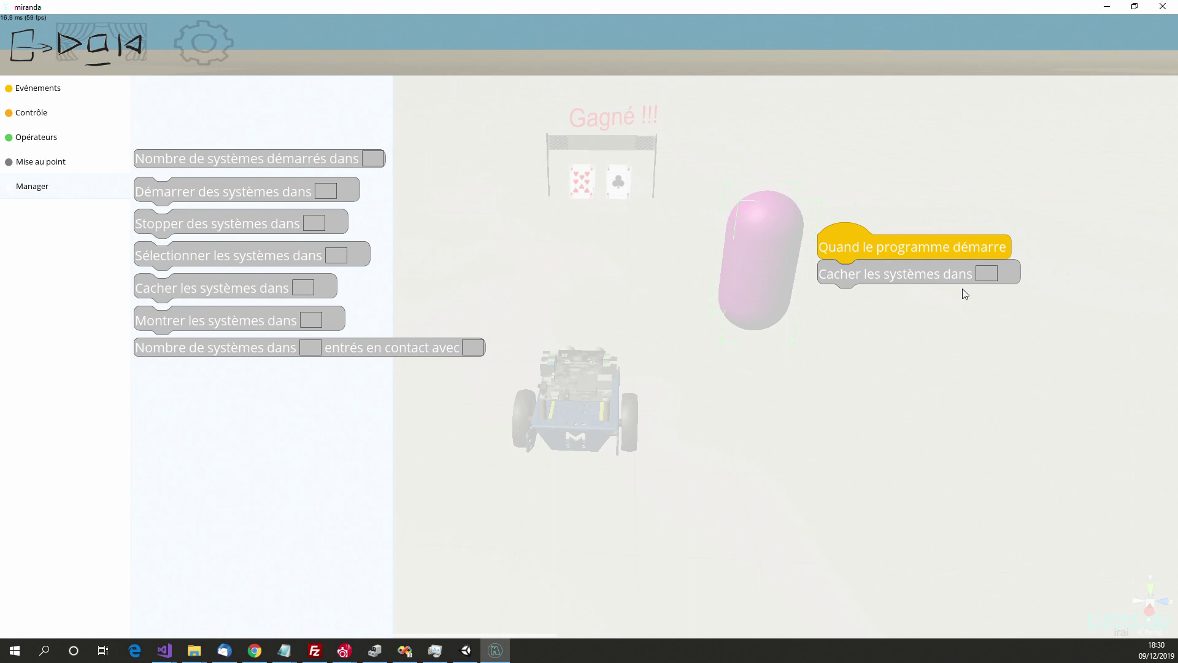
{"action": "left_click", "coordinate": [985, 273]}
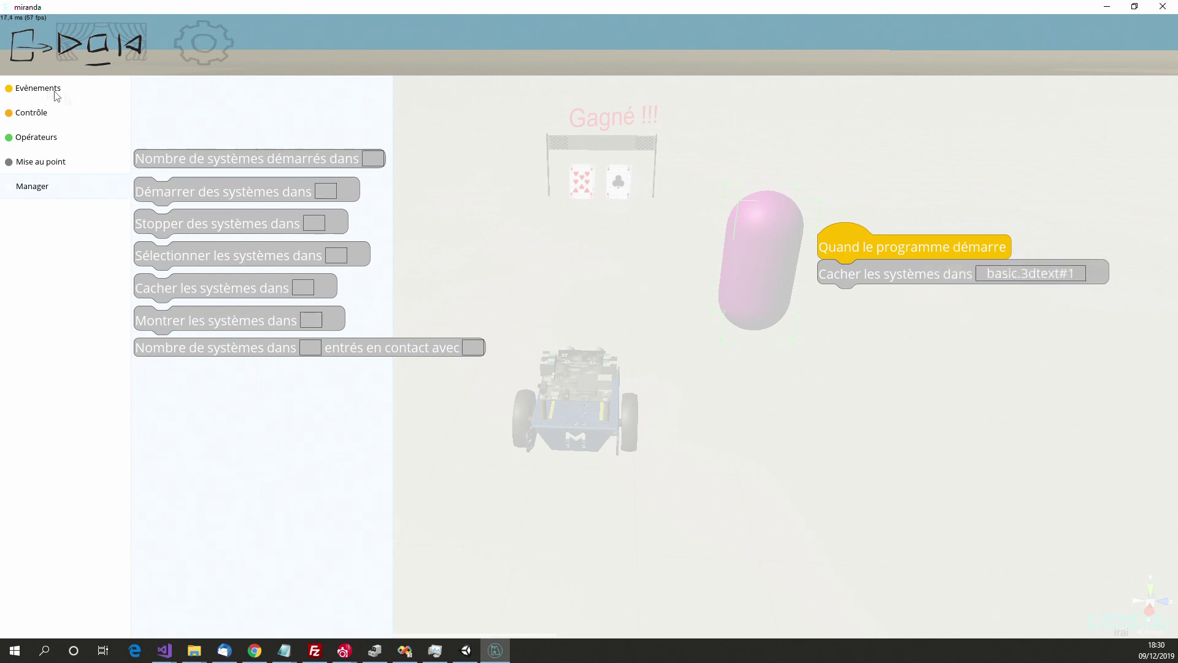
- Check the name of the "Gagné !!!" text object in the scene and return to the Manager's Scratch program
{"action": "left_click", "coordinate": [19, 43]}
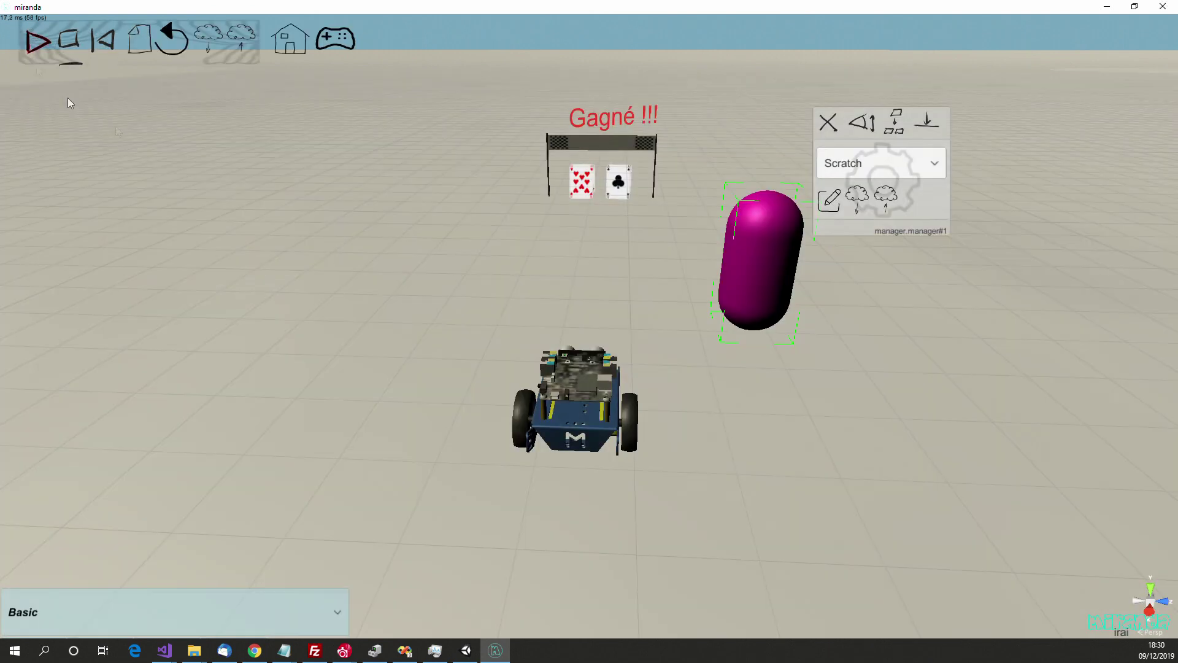
{"action": "left_click", "coordinate": [611, 168]}
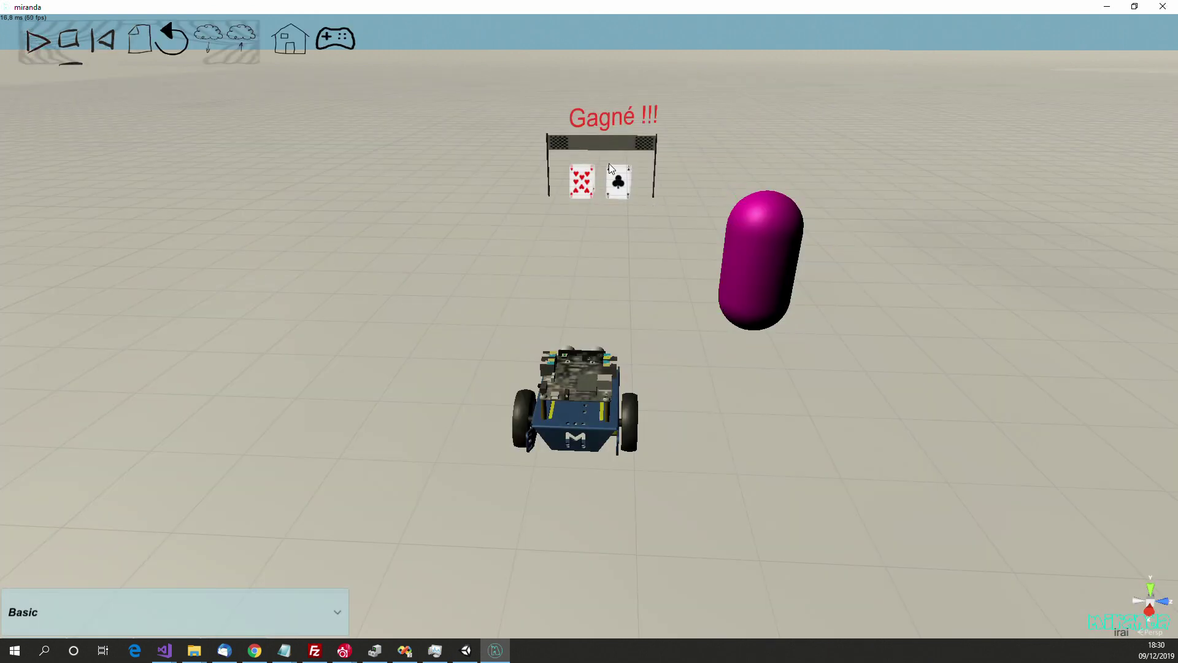
{"action": "left_click", "coordinate": [605, 110]}
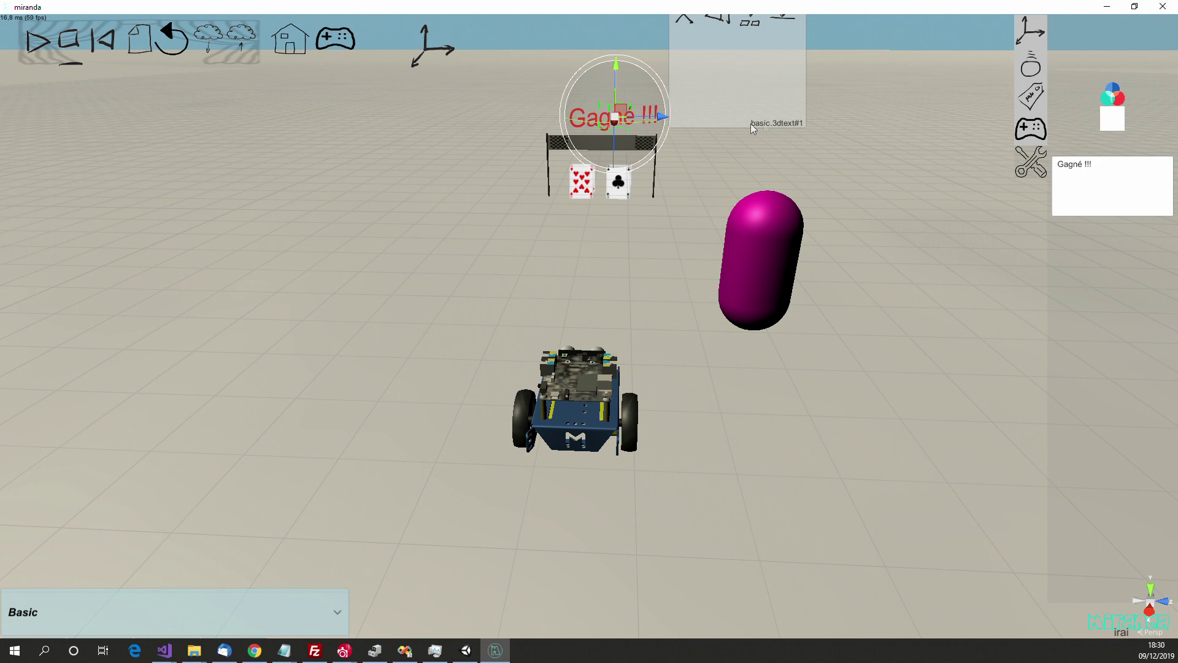
{"action": "left_click", "coordinate": [1035, 102]}
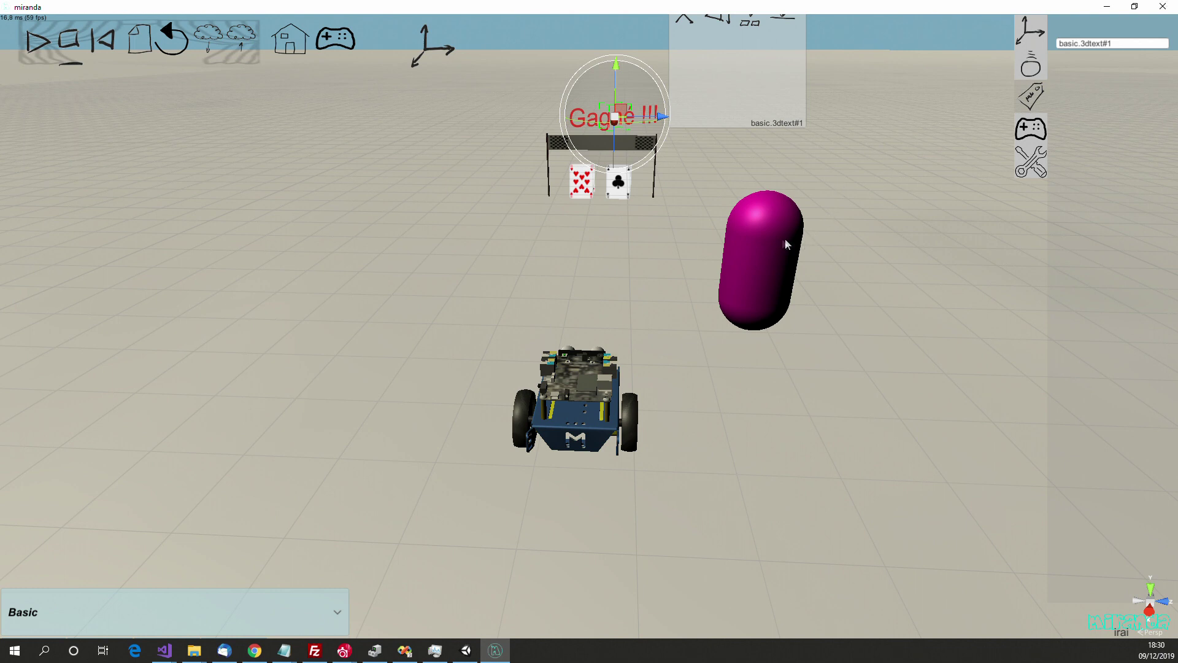
{"action": "left_click", "coordinate": [756, 266]}
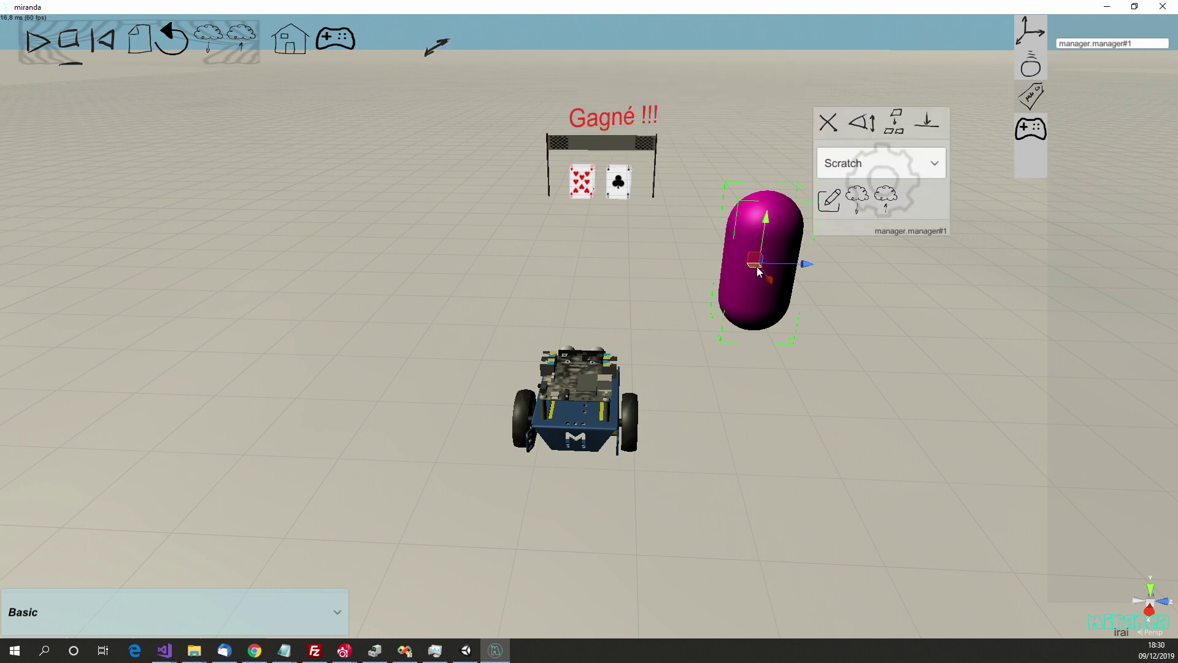
{"action": "left_click", "coordinate": [830, 204]}
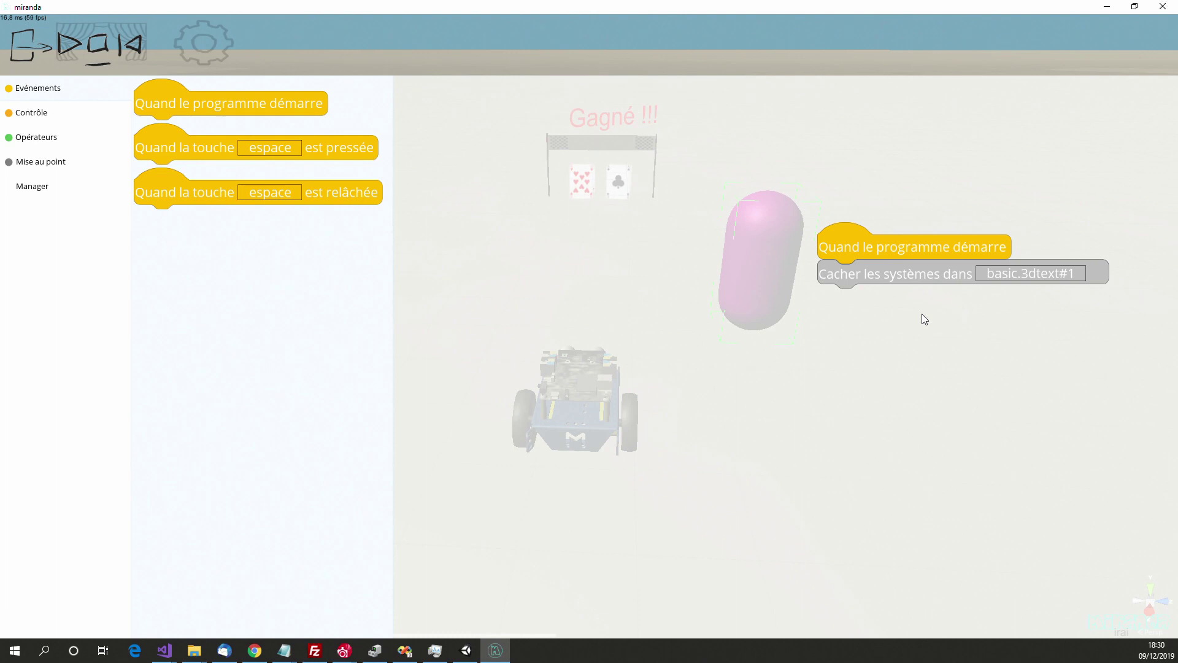
- Run the simulation from the scene to test hiding the "Gagné !!!" text, and stop it
{"action": "left_click", "coordinate": [18, 53]}
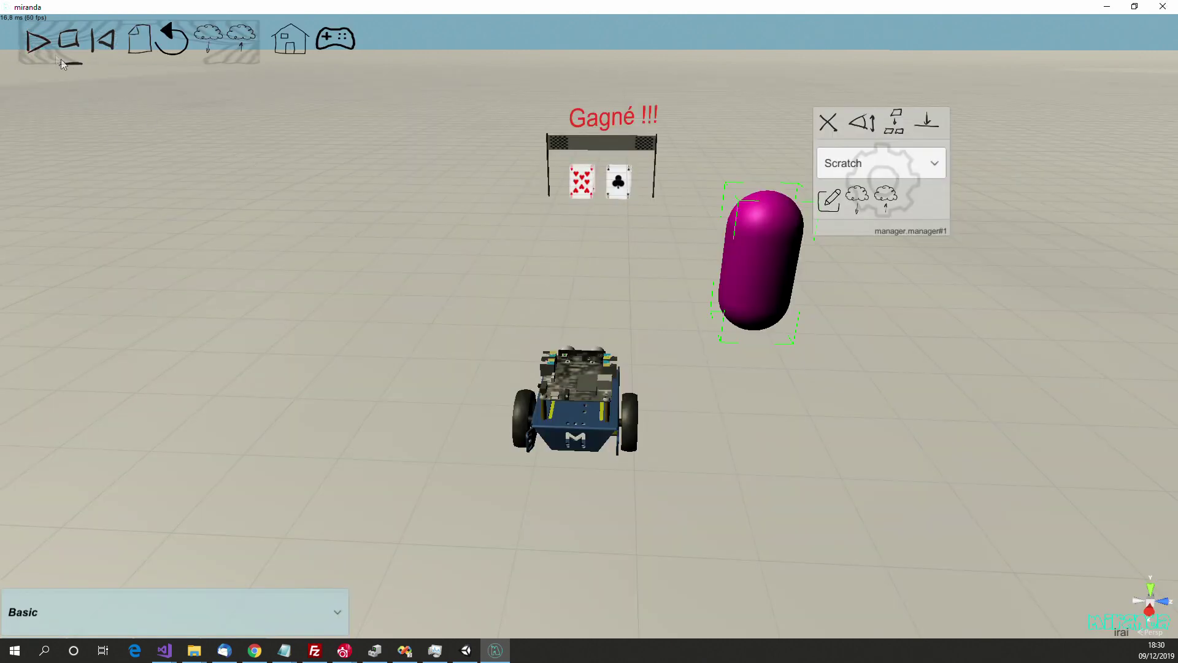
{"action": "left_click", "coordinate": [35, 43]}
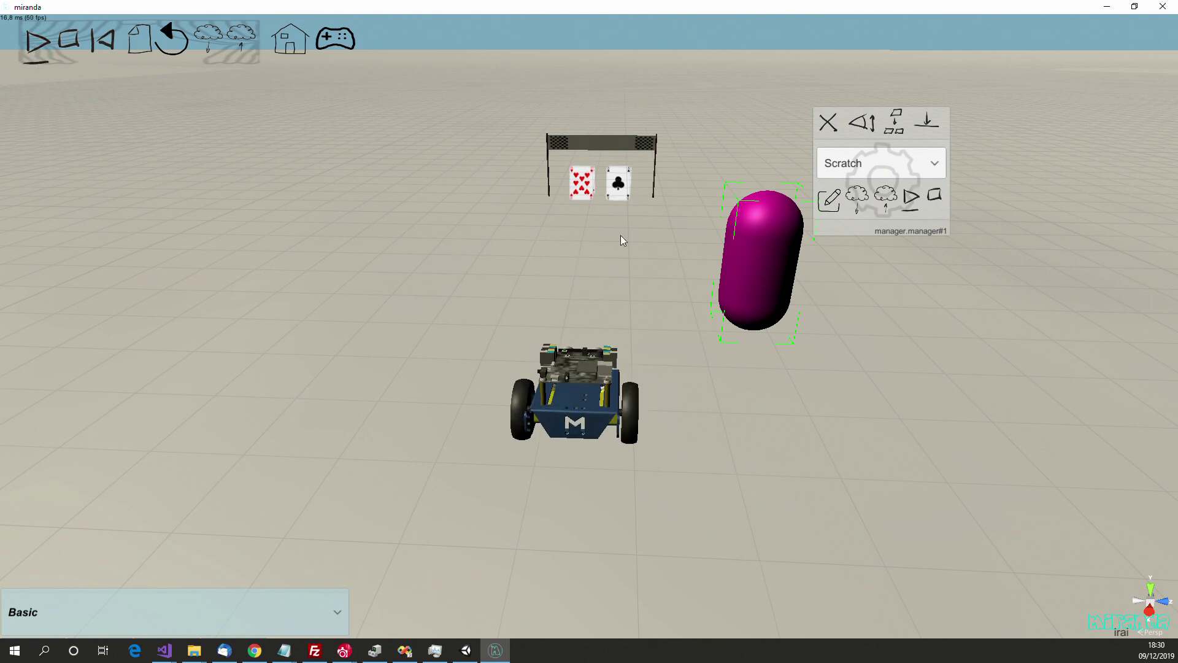
{"action": "left_click", "coordinate": [71, 44]}
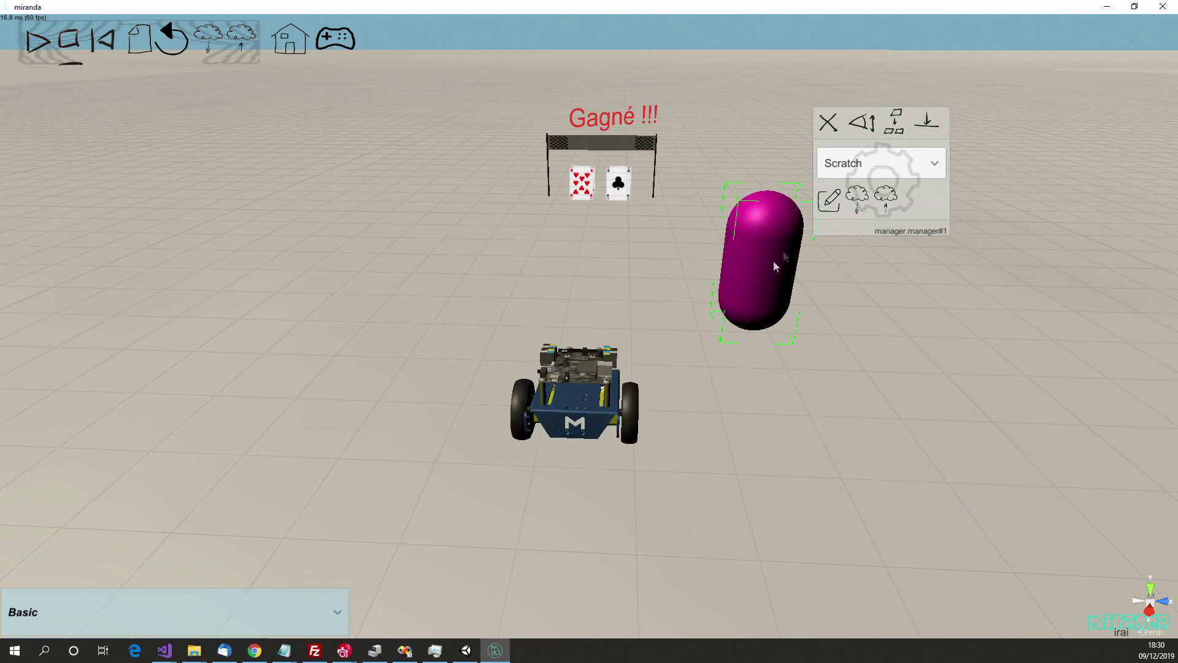
- In the Manager's program, append a "Pour toujours" loop after the hide block and nest a "Si … alors" block inside it
{"action": "left_click", "coordinate": [833, 210]}
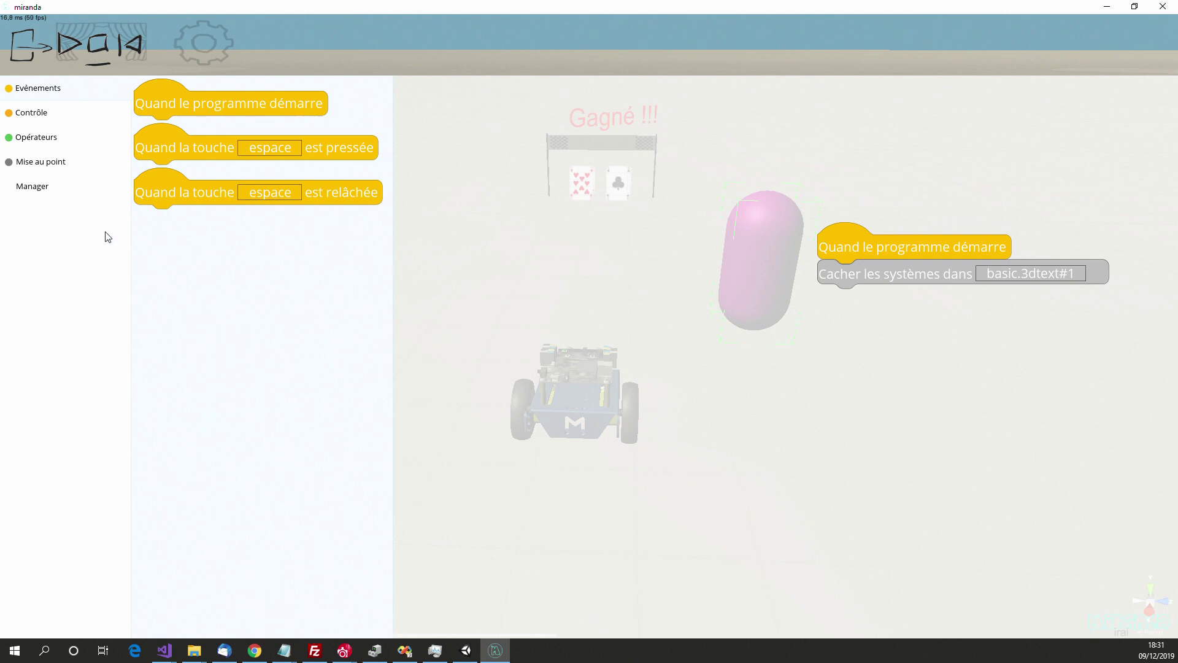
{"action": "left_click", "coordinate": [34, 114]}
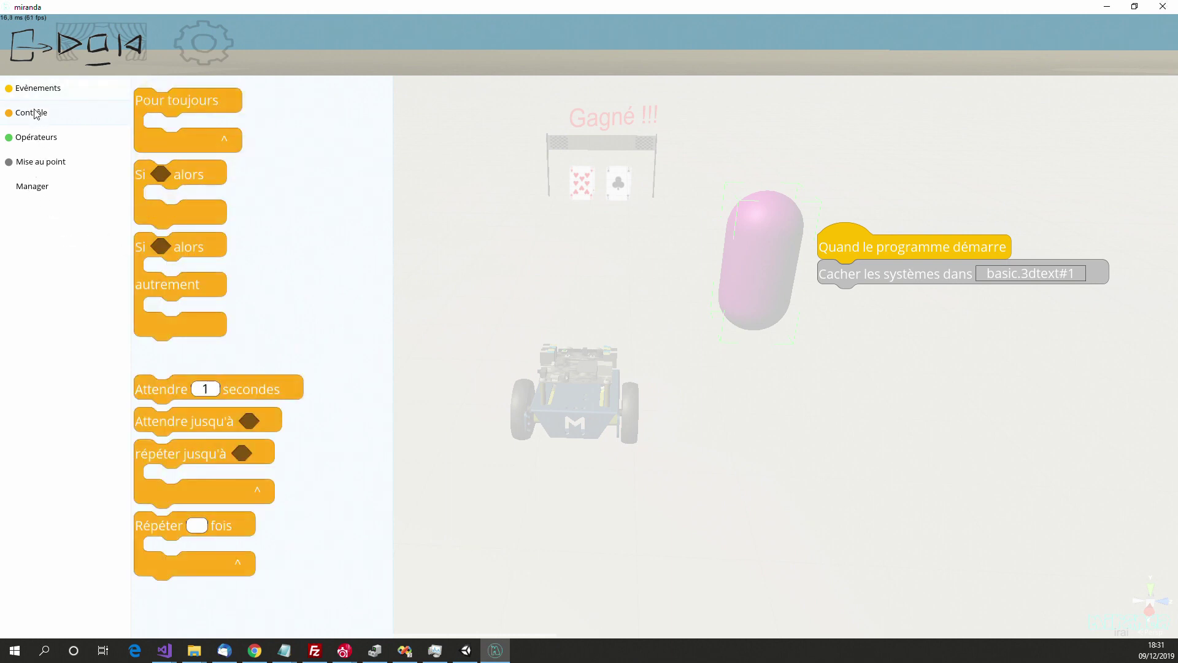
{"action": "left_click_drag", "start_coordinate": [152, 105], "coordinate": [813, 313]}
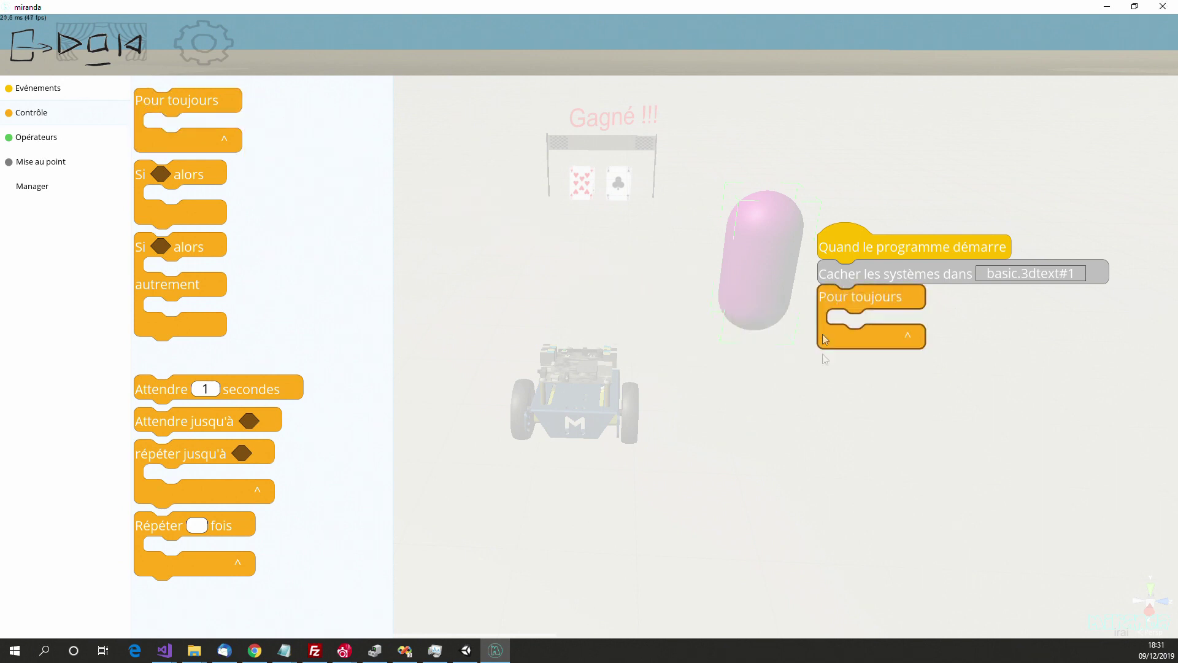
{"action": "left_click_drag", "start_coordinate": [182, 184], "coordinate": [881, 343]}
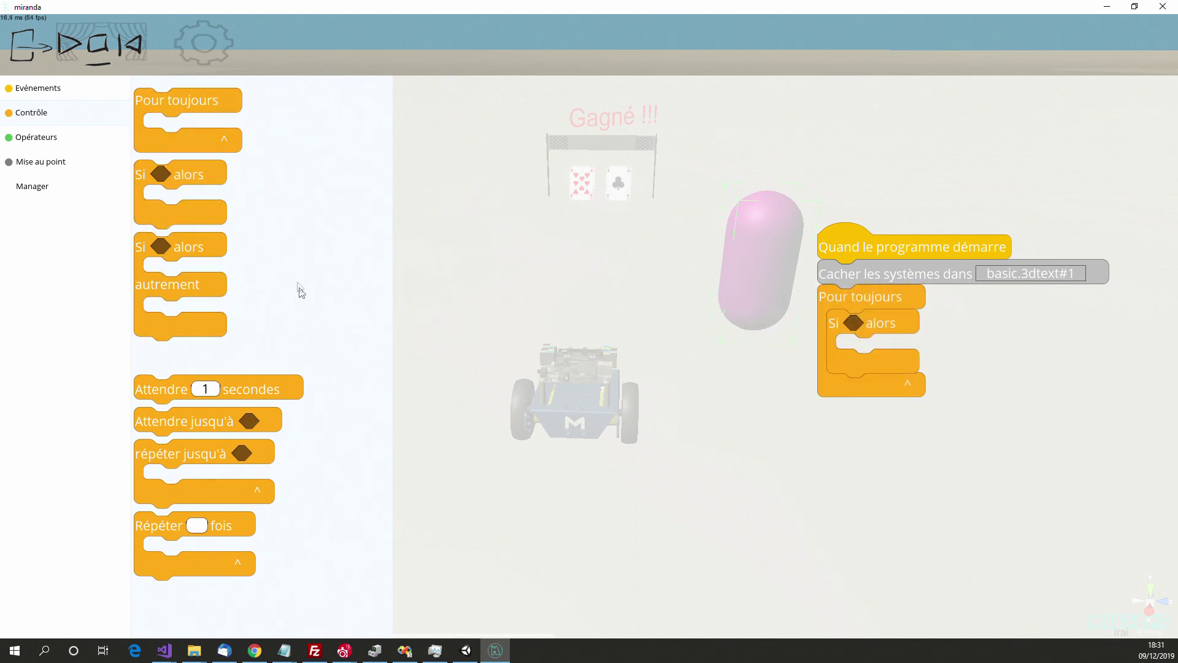
- Make the "Si" condition a greater-than comparison with 0 as its second operand
{"action": "left_click", "coordinate": [46, 137]}
{"action": "left_click_drag", "start_coordinate": [170, 169], "coordinate": [867, 322]}
{"action": "left_click", "coordinate": [894, 324]}
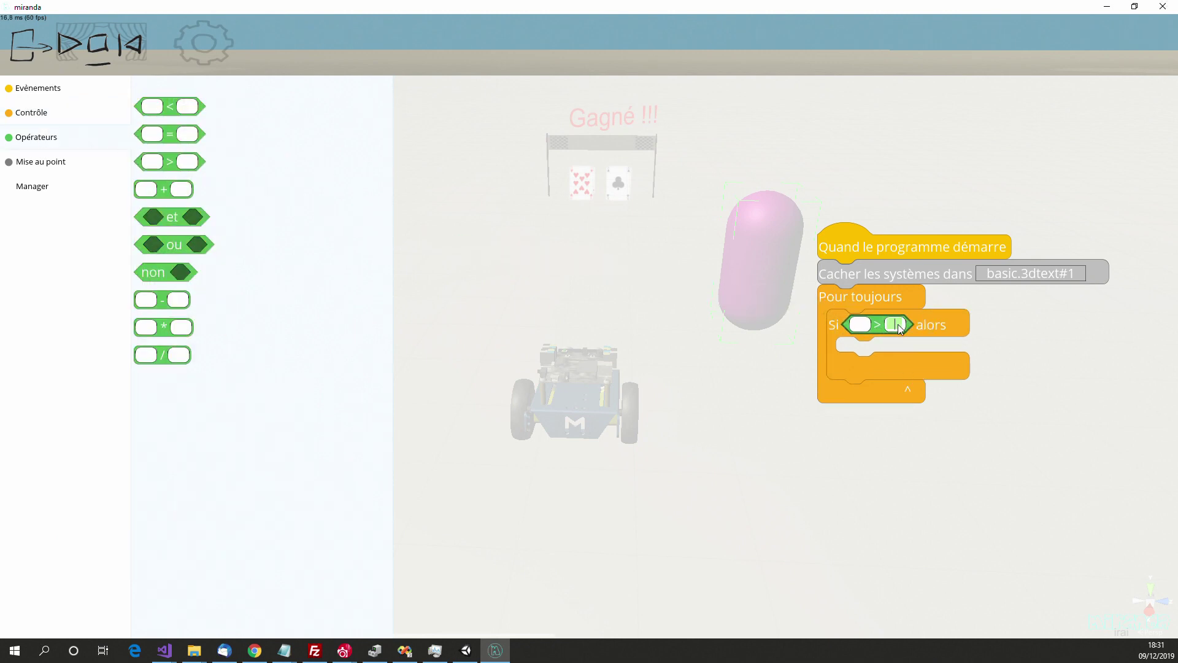
{"action": "type", "text": "0"}
{"action": "key", "text": "Return"}
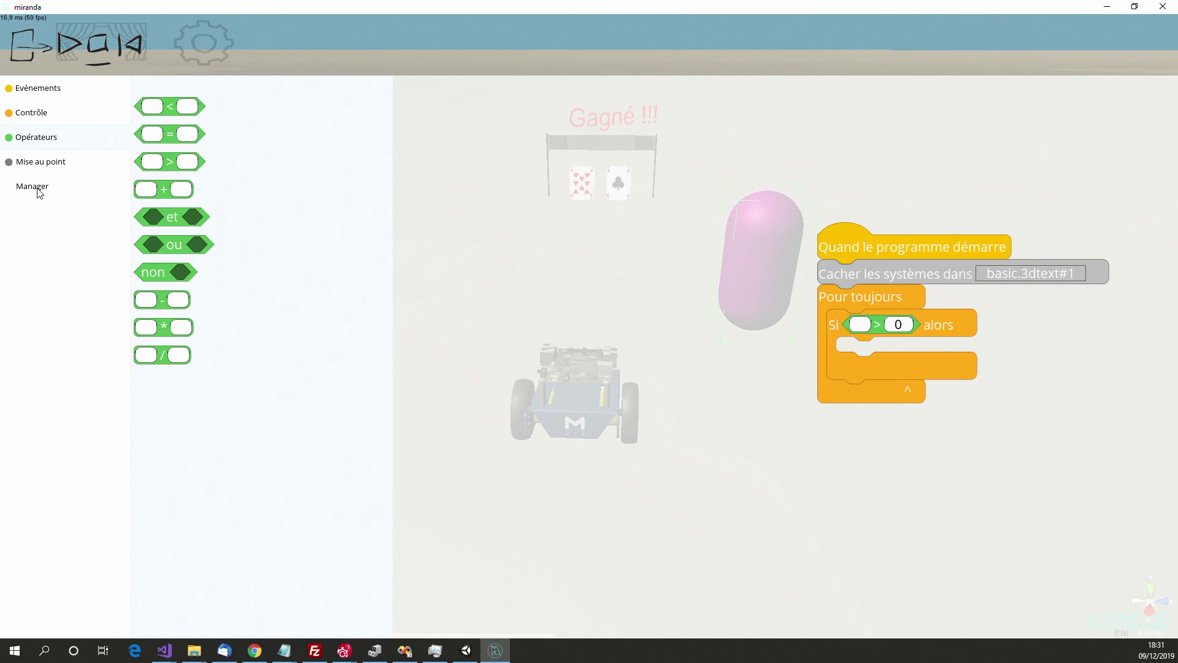
- Fill the comparison's first operand with "Nombre de systèmes dans mbot.mbot#1 entrés en contact avec manager.line#1"
{"action": "left_click", "coordinate": [37, 187]}
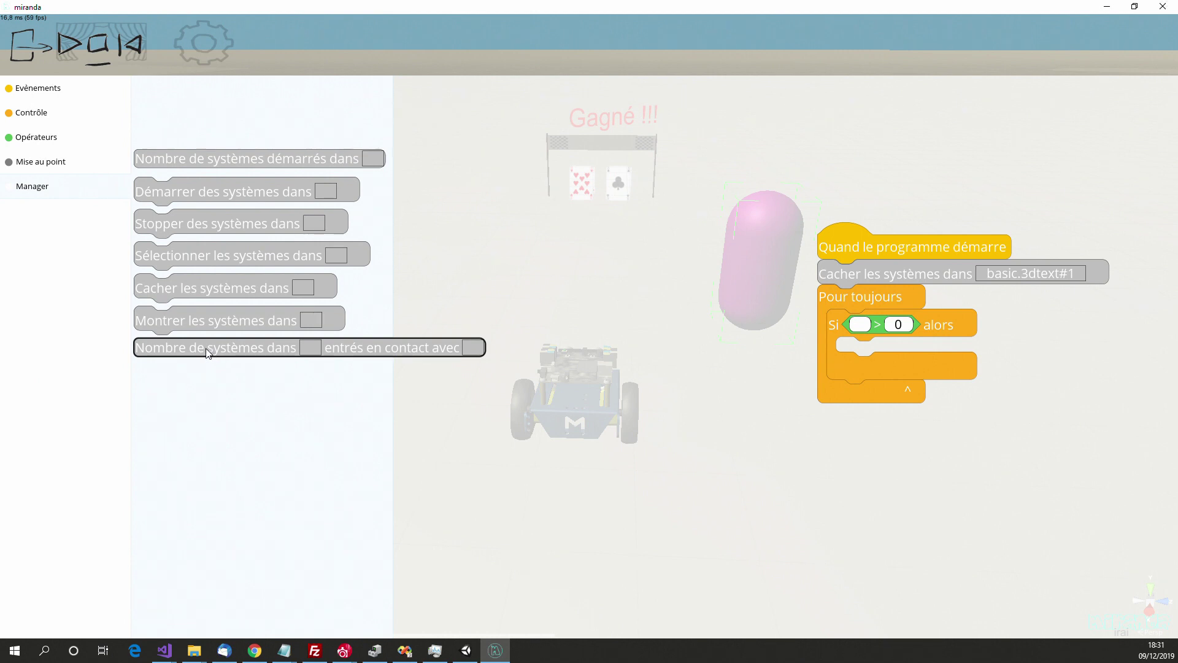
{"action": "left_click_drag", "start_coordinate": [208, 353], "coordinate": [908, 348]}
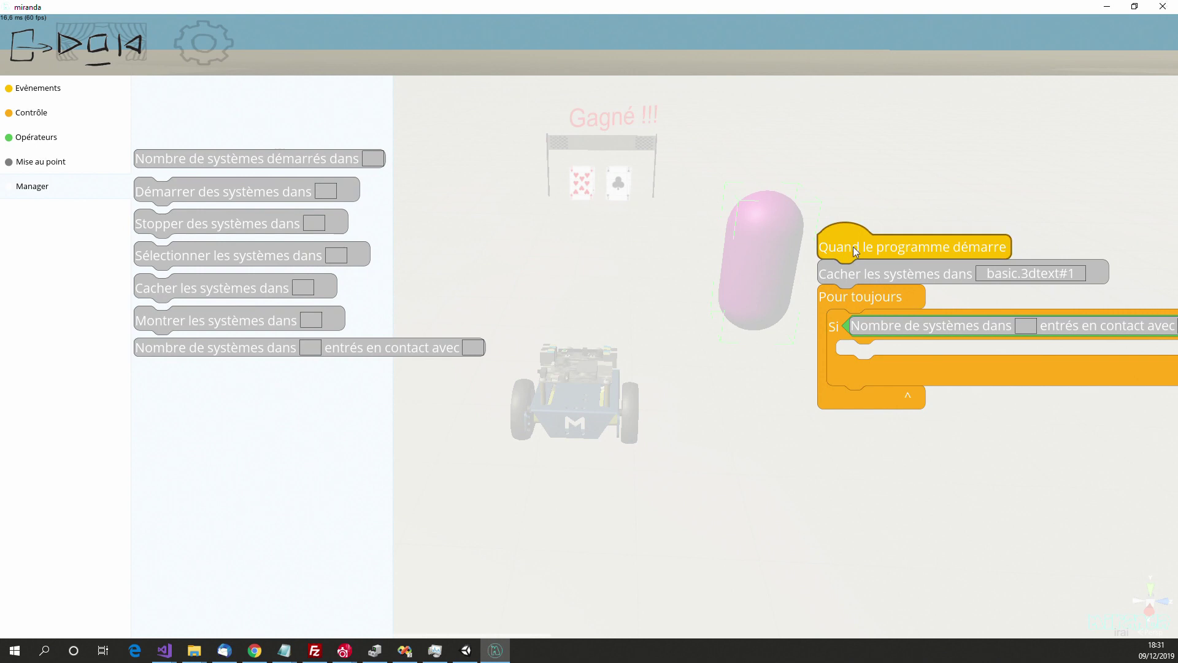
{"action": "left_click_drag", "start_coordinate": [855, 252], "coordinate": [608, 256]}
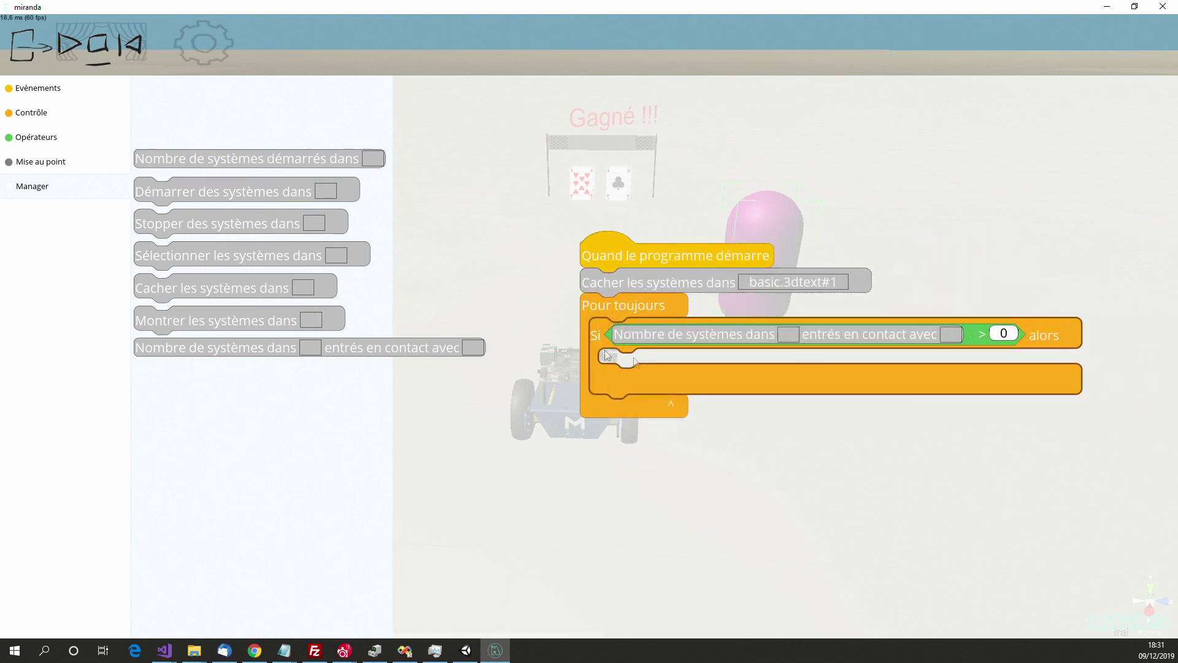
{"action": "left_click", "coordinate": [793, 335]}
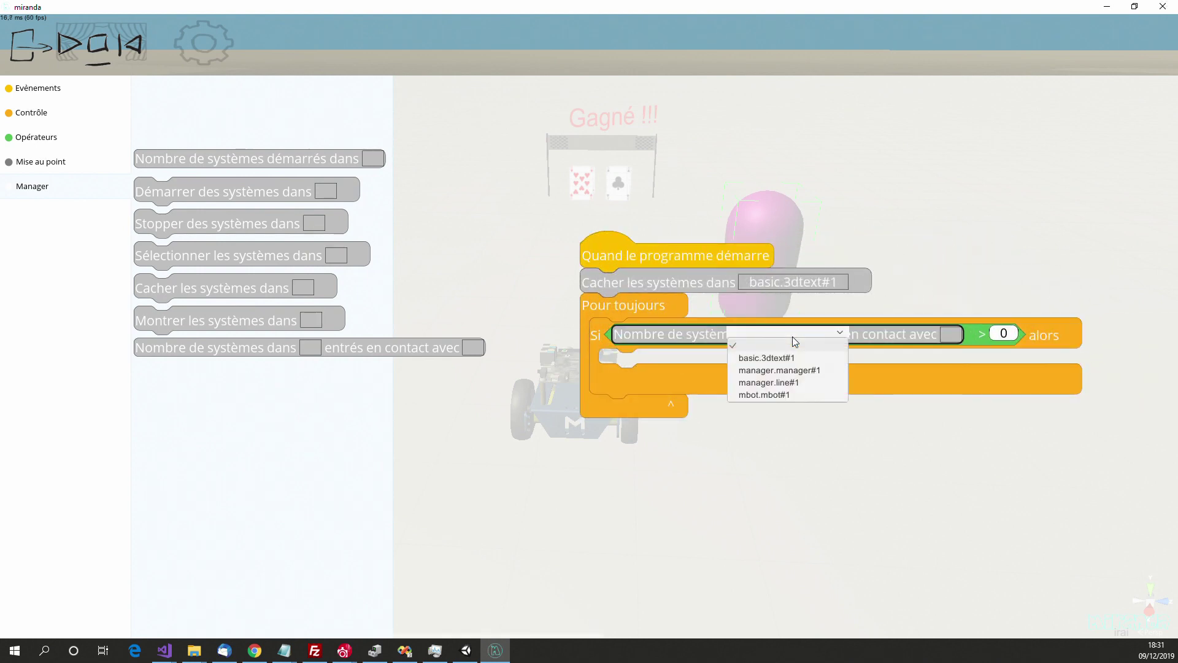
{"action": "left_click", "coordinate": [764, 395]}
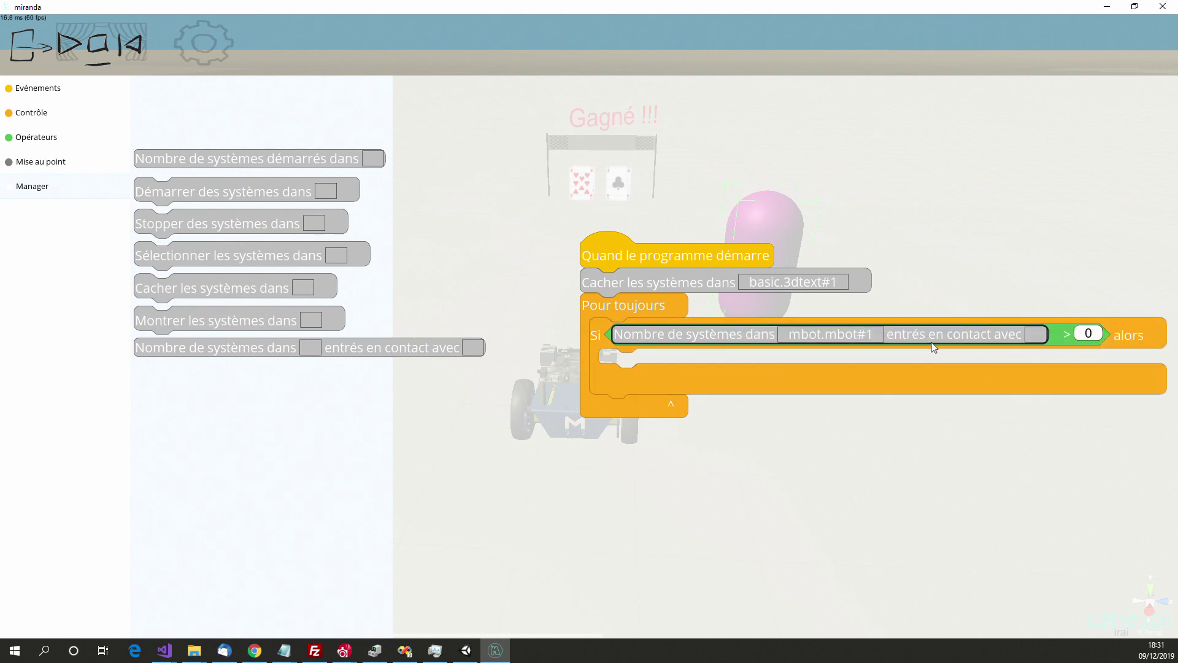
{"action": "left_click", "coordinate": [1036, 337]}
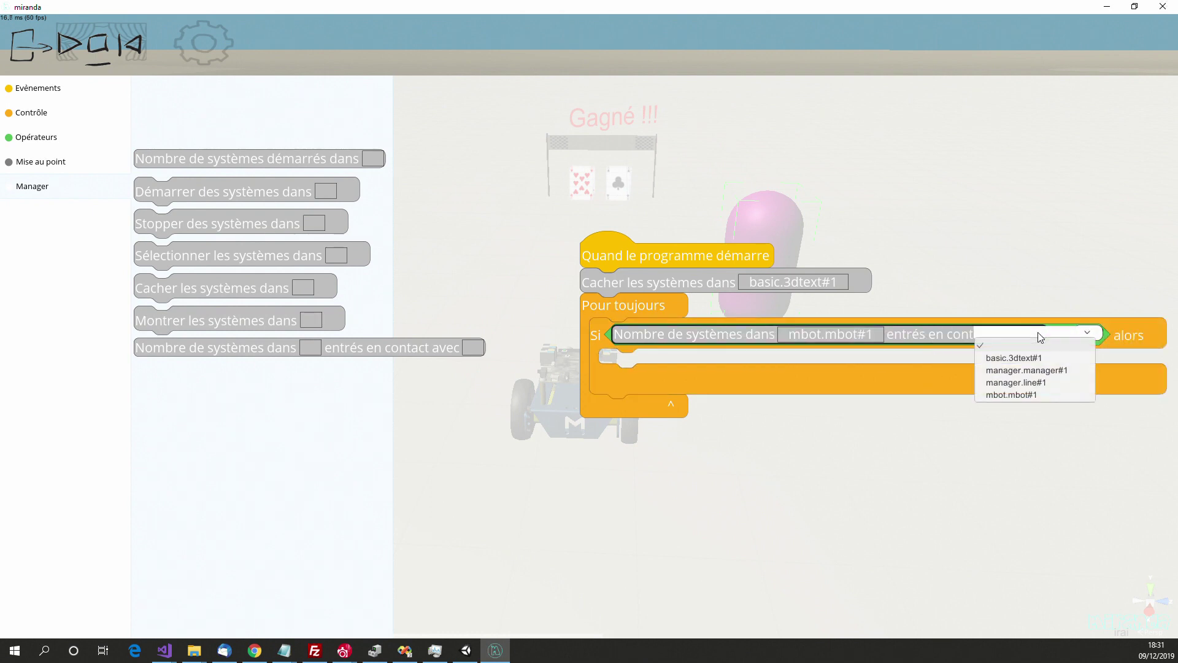
{"action": "left_click", "coordinate": [1014, 383]}
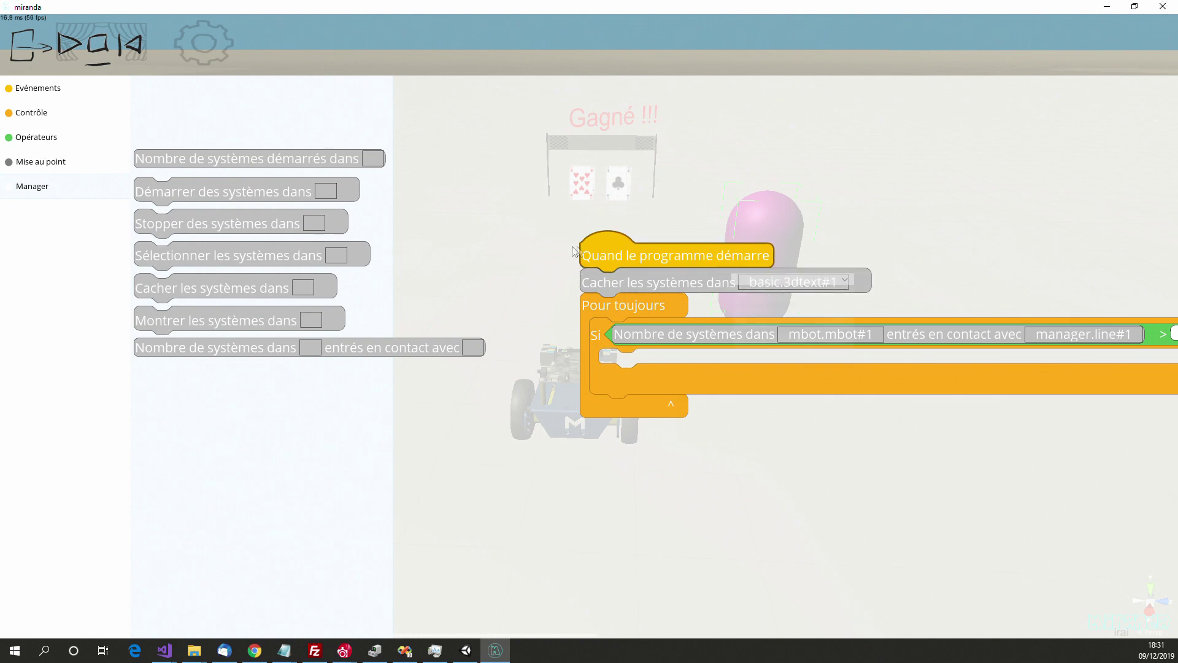
{"action": "left_click", "coordinate": [686, 202]}
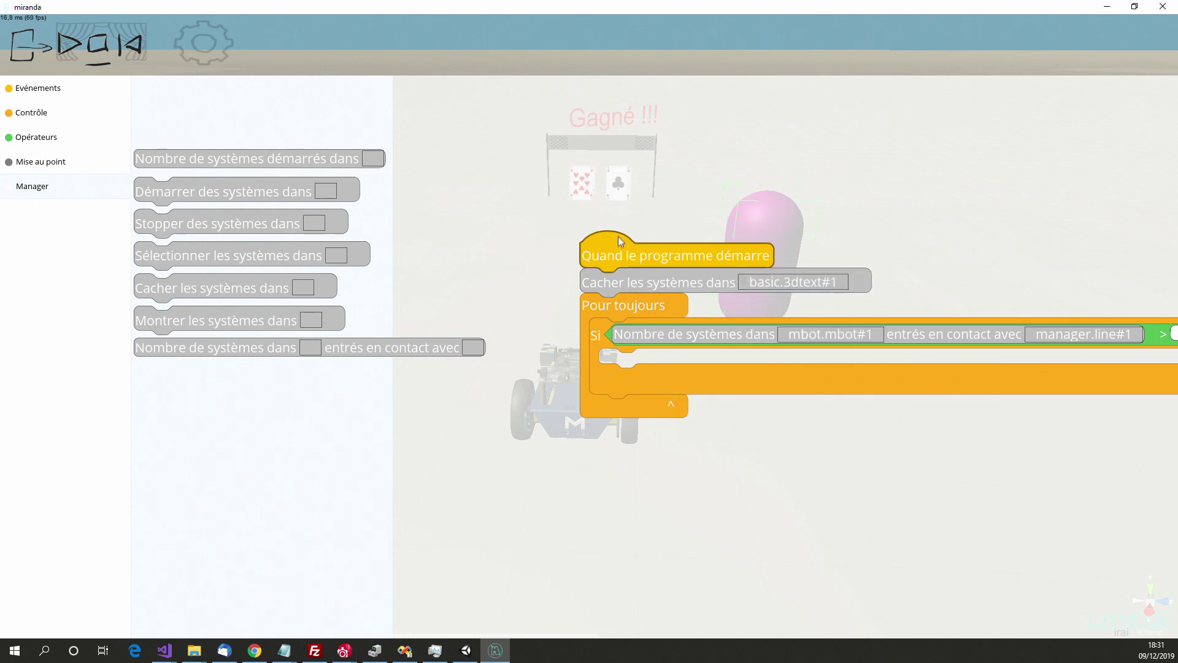
- Add a "Montrer les systèmes dans" block inside the "Si" block and set its system to basic.3dtext#1
{"action": "left_click_drag", "start_coordinate": [601, 237], "coordinate": [497, 216]}
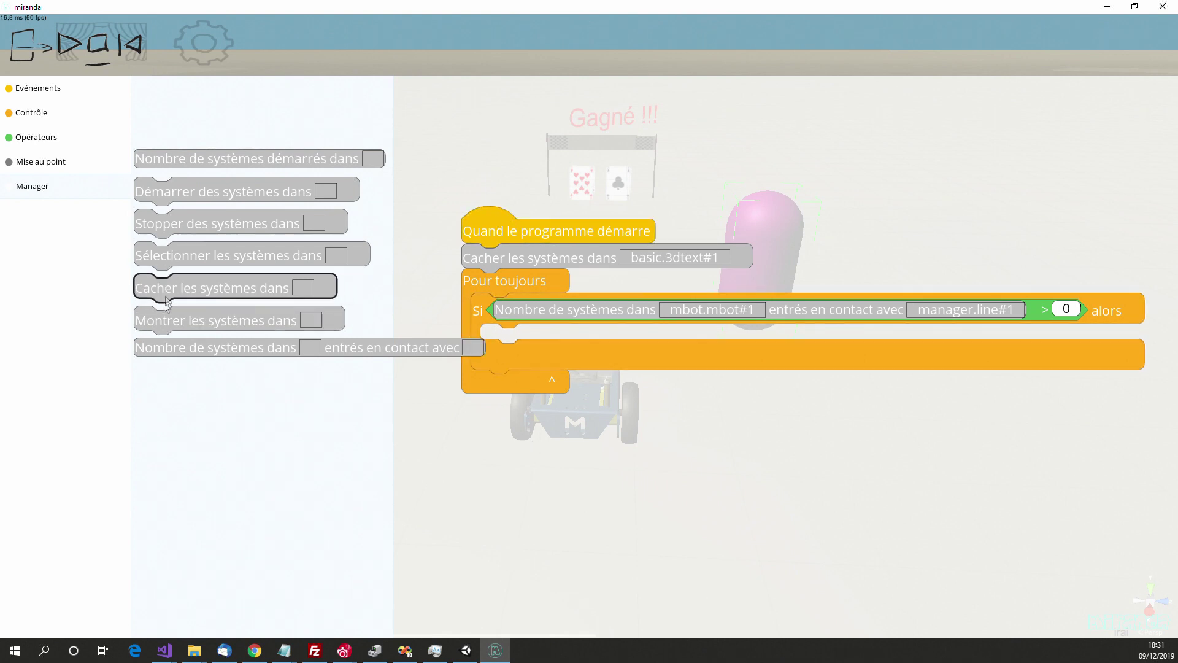
{"action": "left_click_drag", "start_coordinate": [172, 325], "coordinate": [500, 347]}
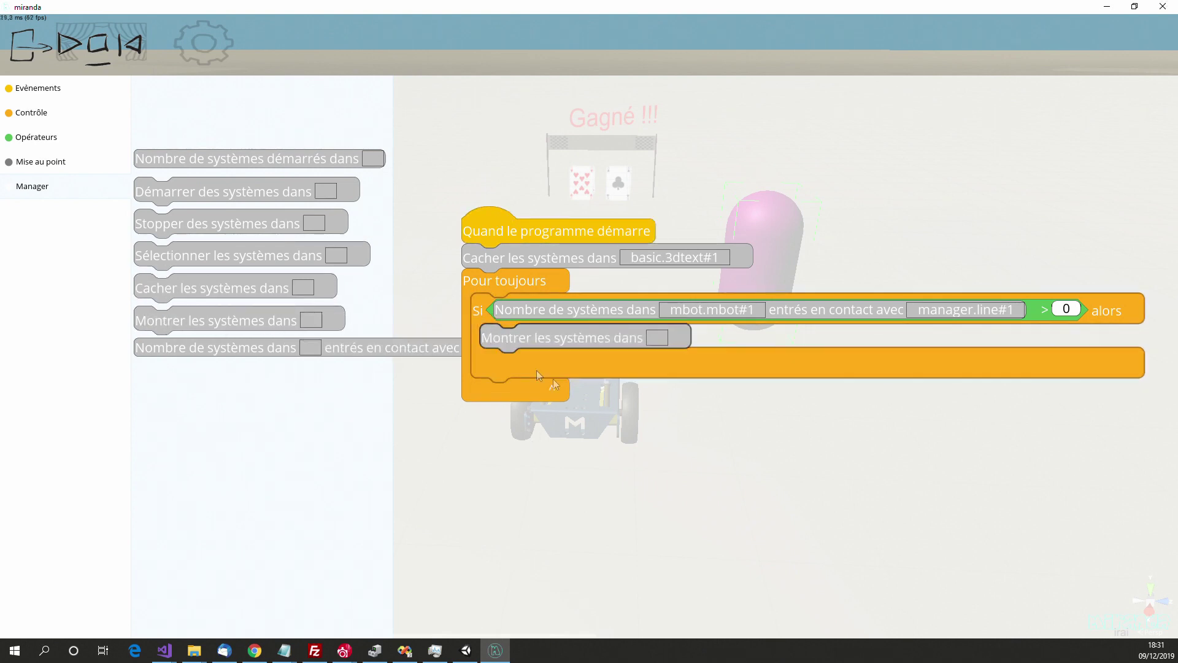
{"action": "left_click", "coordinate": [657, 336]}
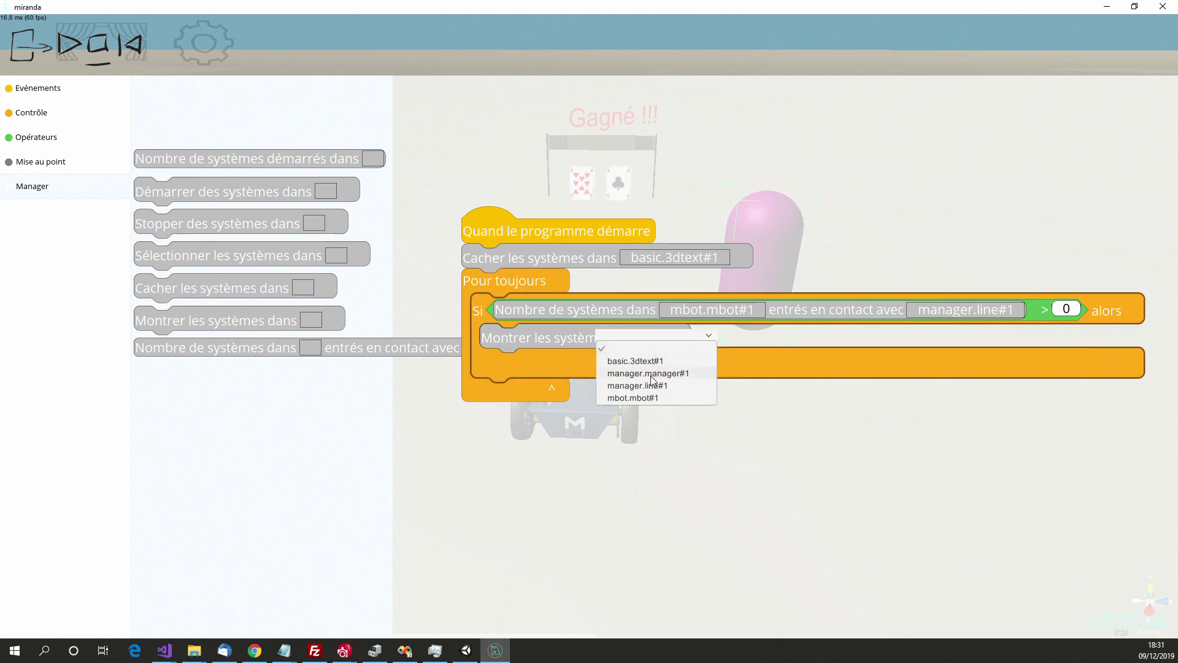
{"action": "left_click", "coordinate": [647, 362]}
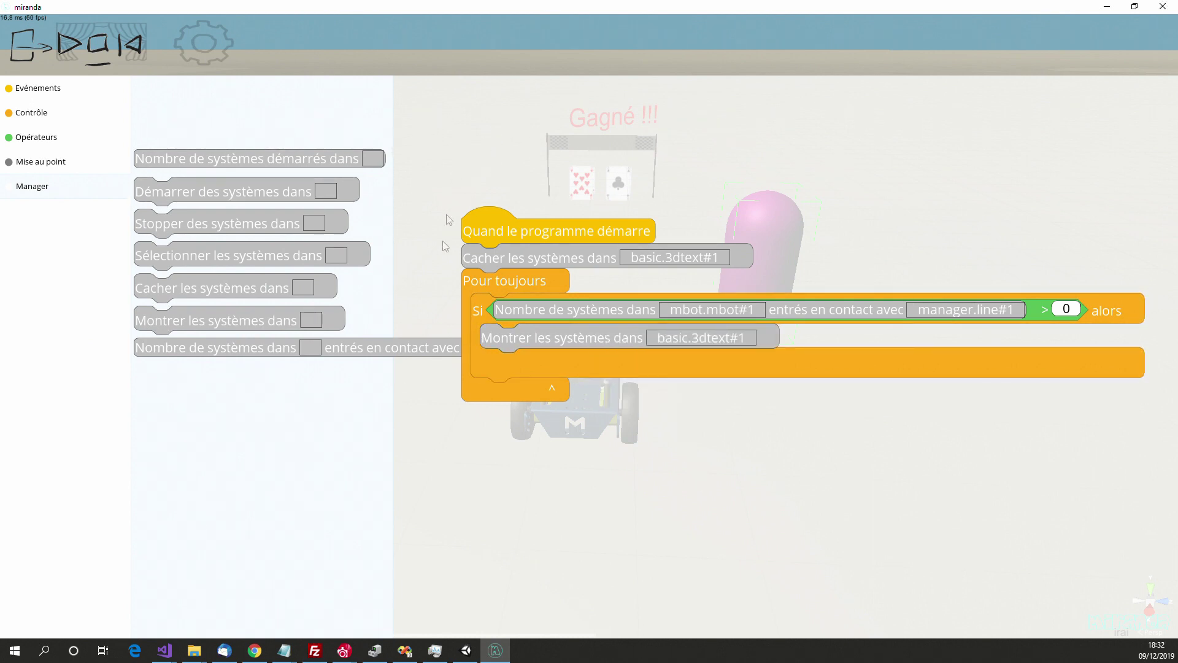
{"action": "left_click", "coordinate": [487, 254]}
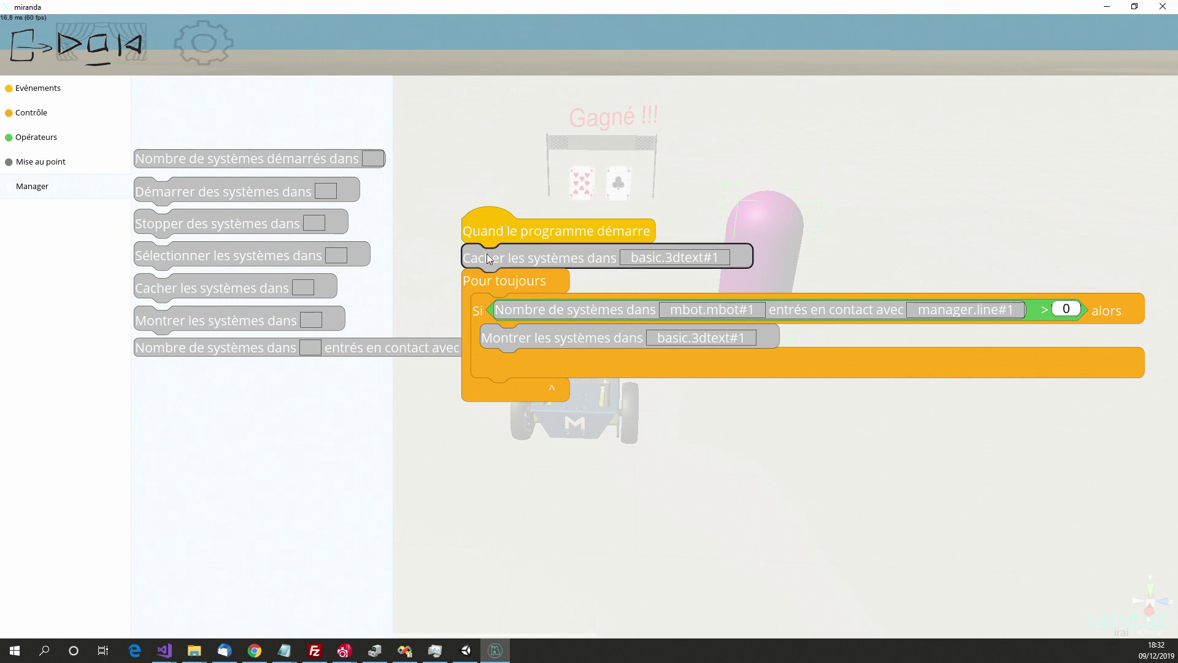
{"action": "left_click", "coordinate": [482, 299]}
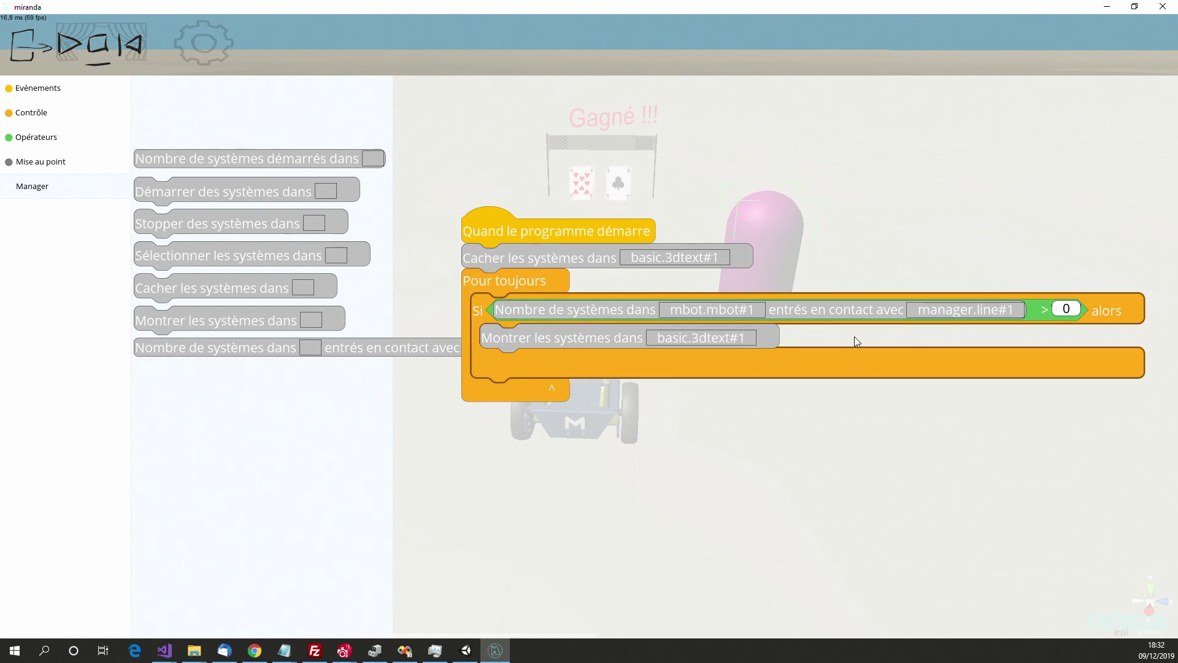
{"action": "left_click", "coordinate": [814, 435]}
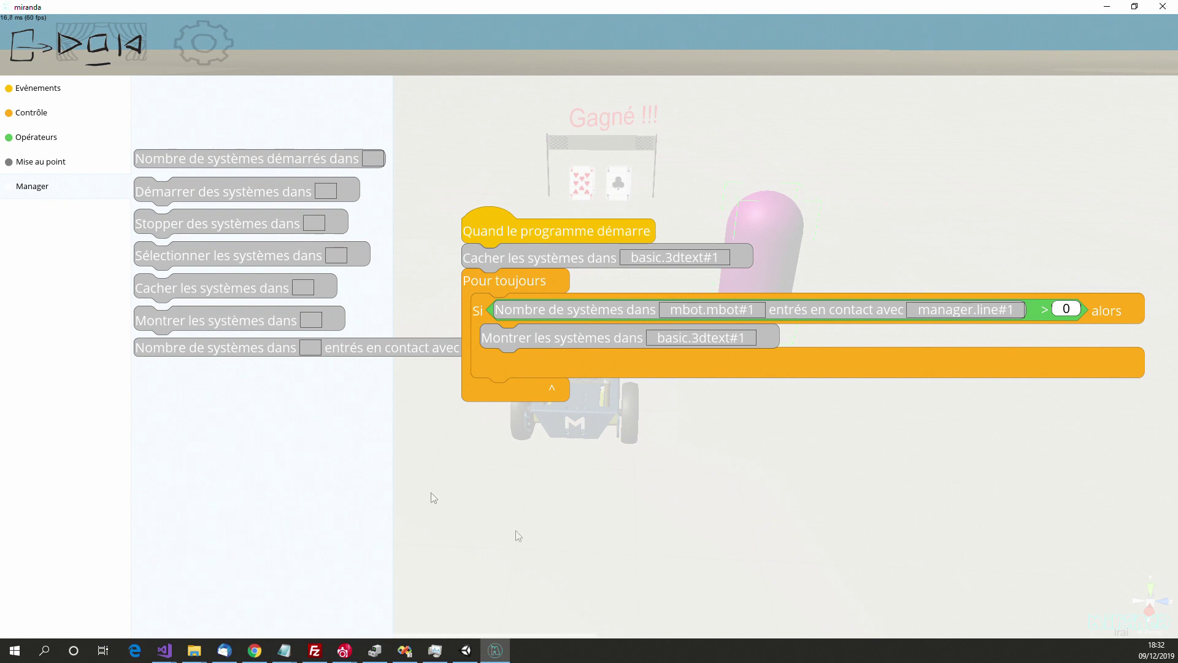
- Leave the Manager's Scratch program and start the simulation in the scene
{"action": "left_click", "coordinate": [27, 52]}
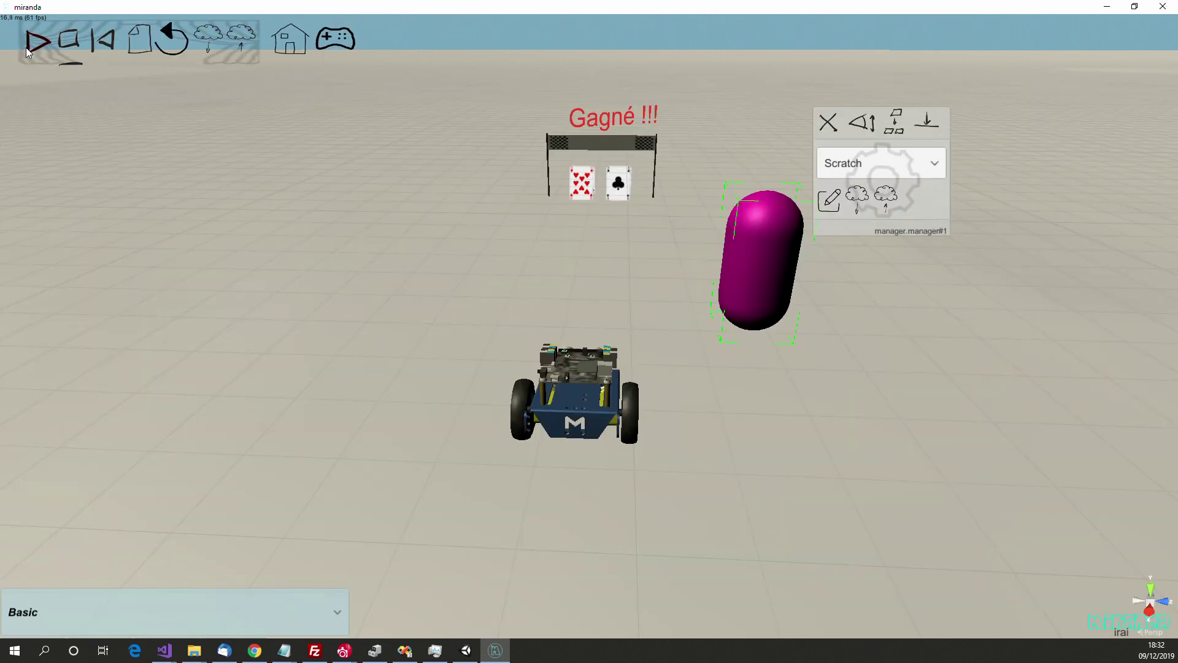
{"action": "left_click", "coordinate": [515, 366]}
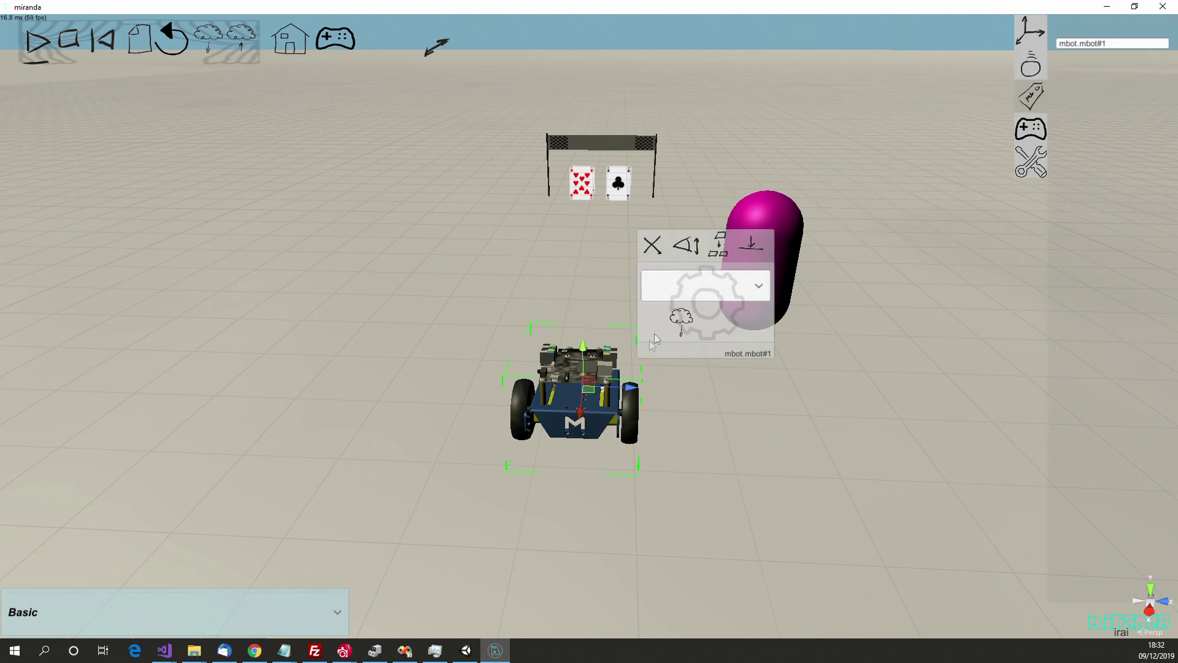
{"action": "left_click", "coordinate": [757, 286]}
{"action": "left_click", "coordinate": [744, 405]}
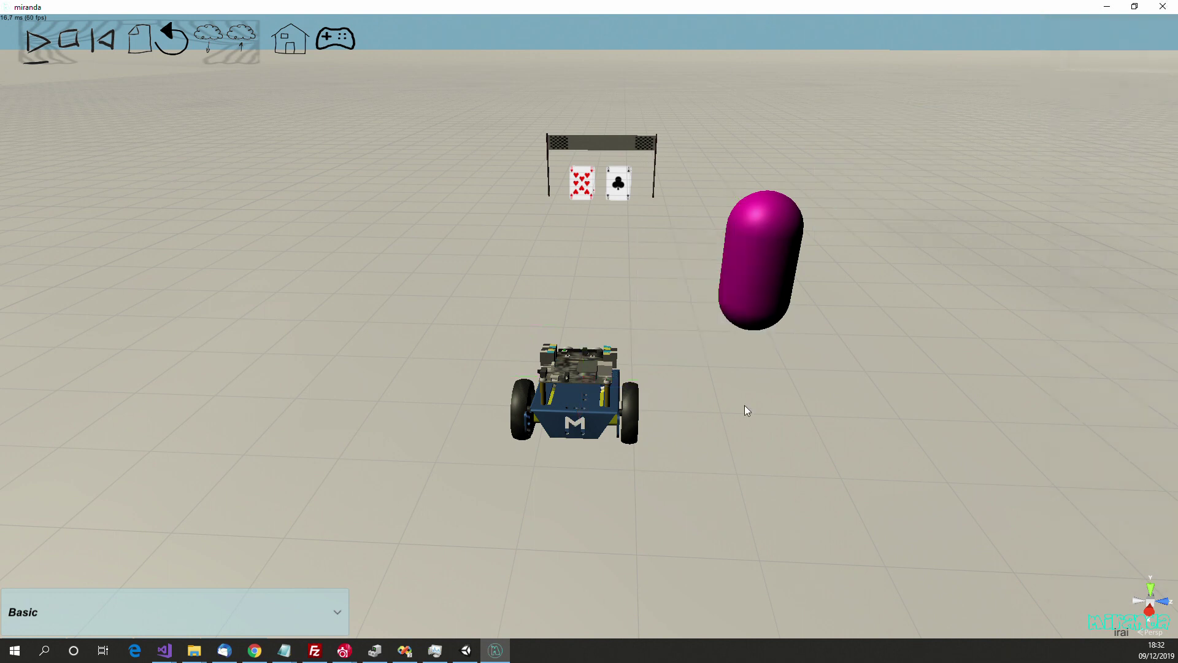
- Test the finish line by driving the mBot through it with both motors linked at 100%, and stop the simulation
{"action": "left_click", "coordinate": [562, 392]}
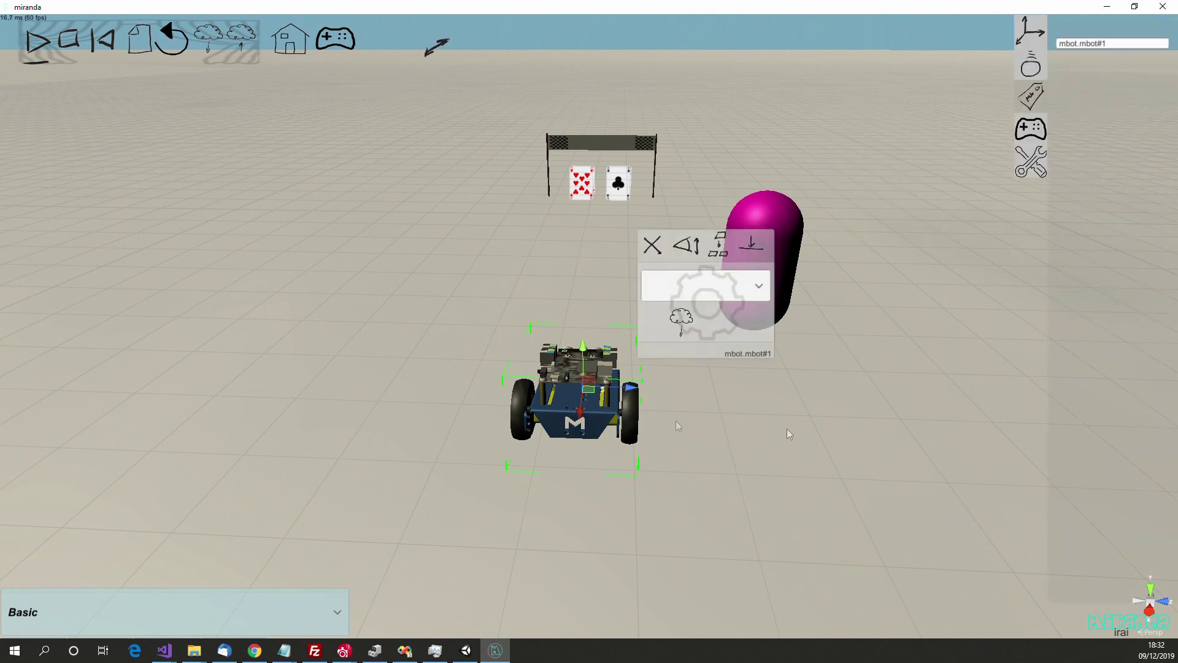
{"action": "left_click", "coordinate": [1031, 162]}
{"action": "left_click", "coordinate": [1114, 195]}
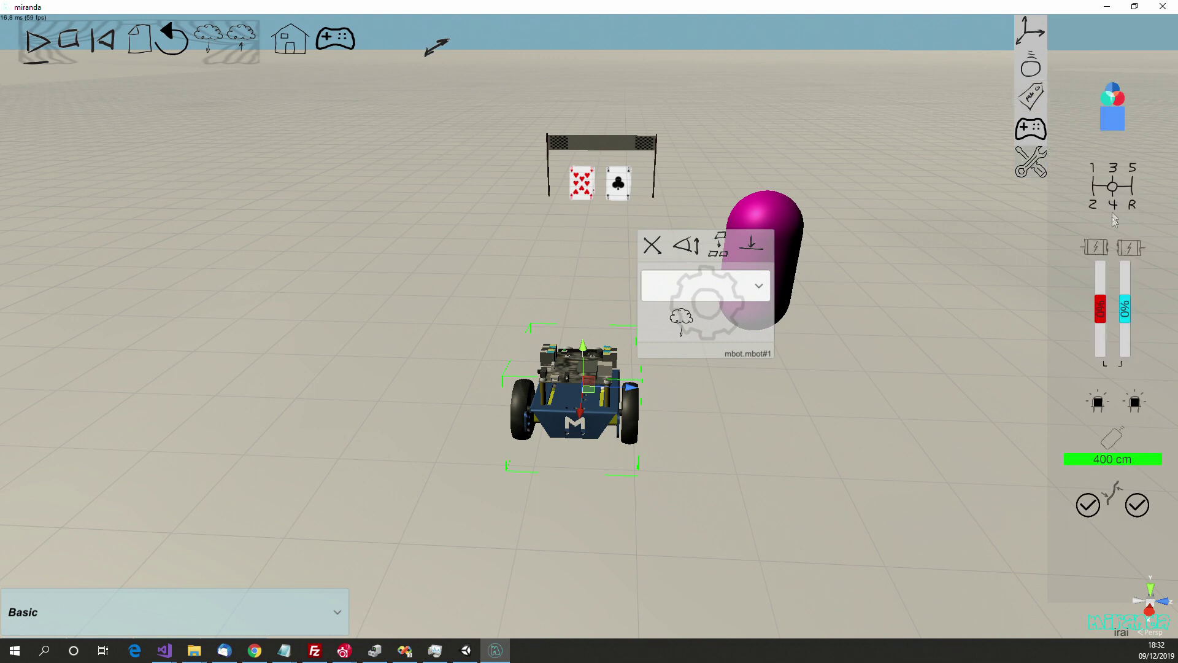
{"action": "left_click_drag", "start_coordinate": [1099, 307], "coordinate": [1112, 282]}
{"action": "left_click", "coordinate": [1113, 364]}
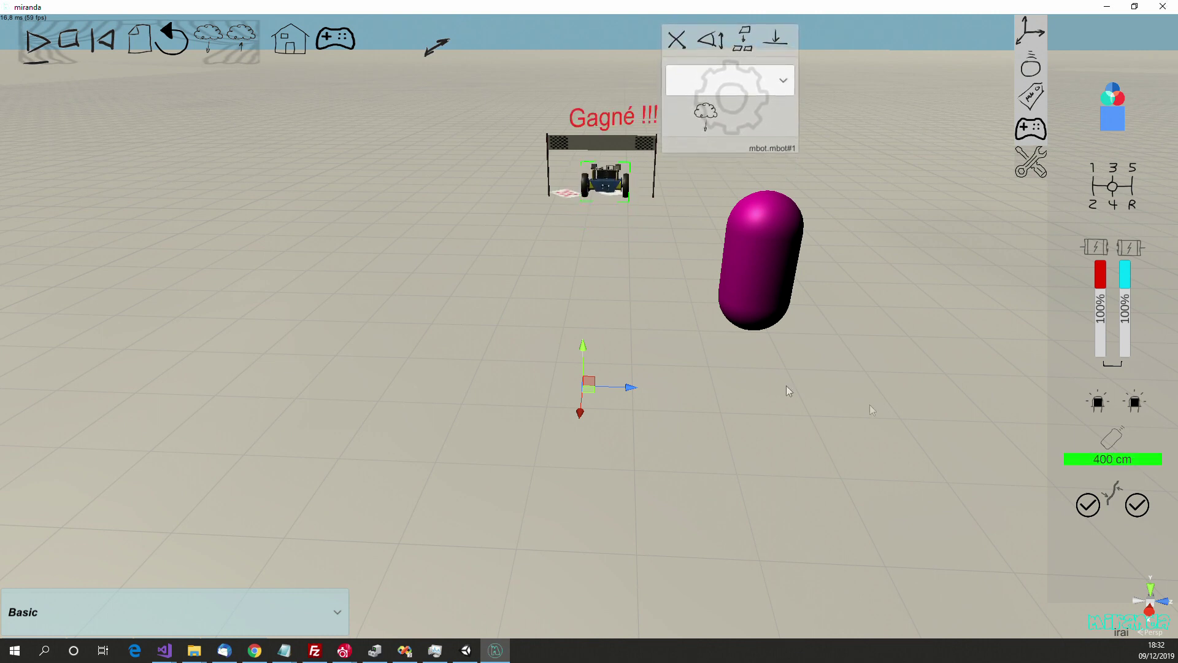
{"action": "left_click", "coordinate": [81, 38]}
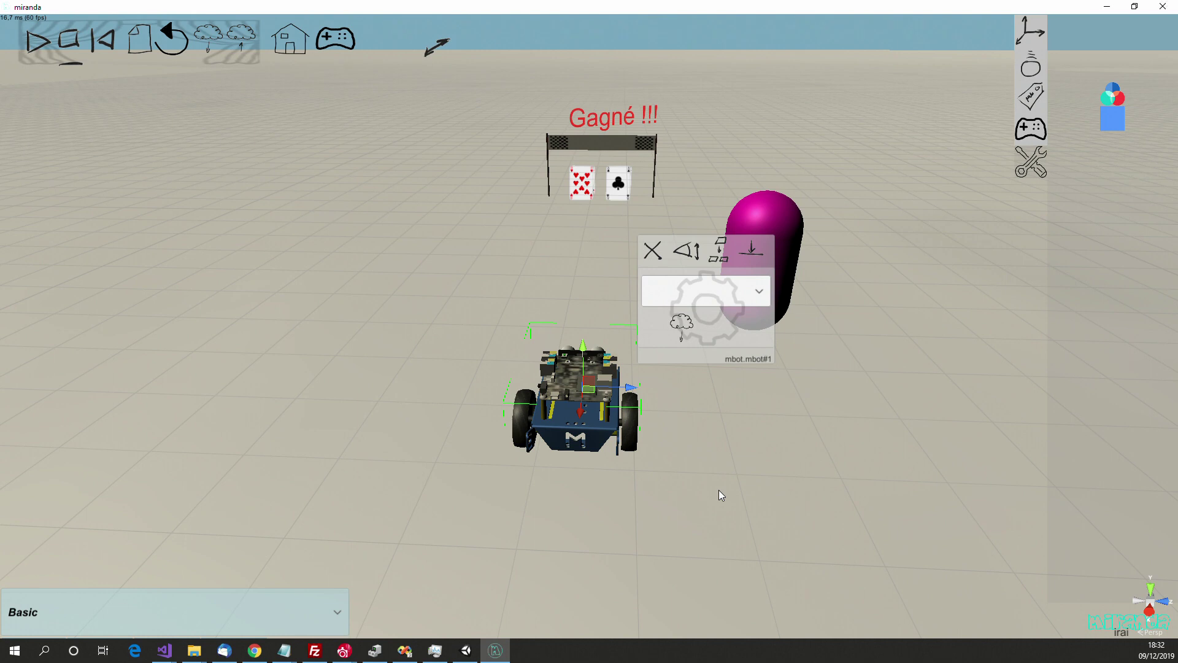
{"action": "left_click", "coordinate": [757, 470]}
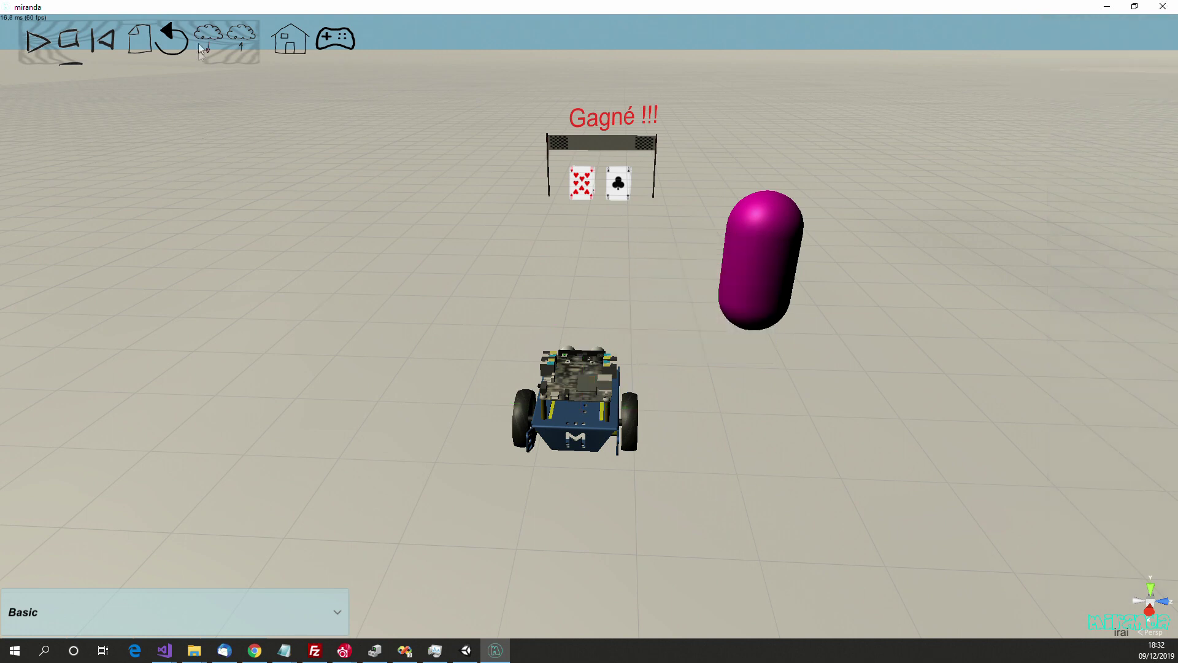
- Save the scene to the cloud under the name monpremierdefi
{"action": "left_click", "coordinate": [238, 34]}
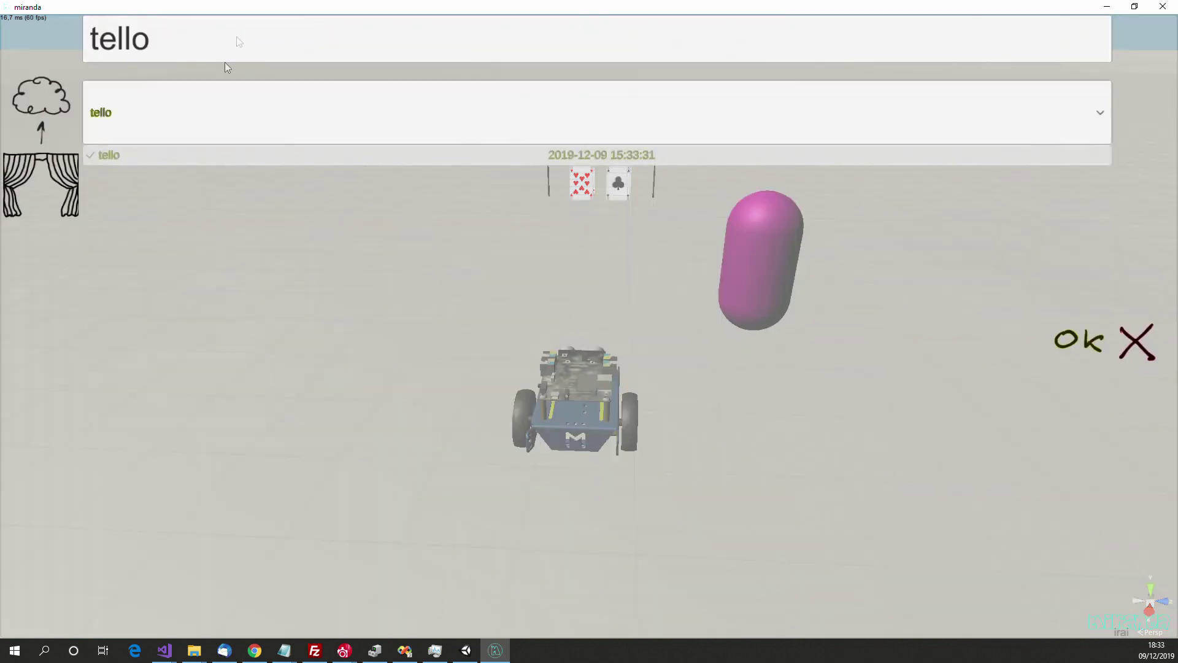
{"action": "left_click", "coordinate": [174, 53]}
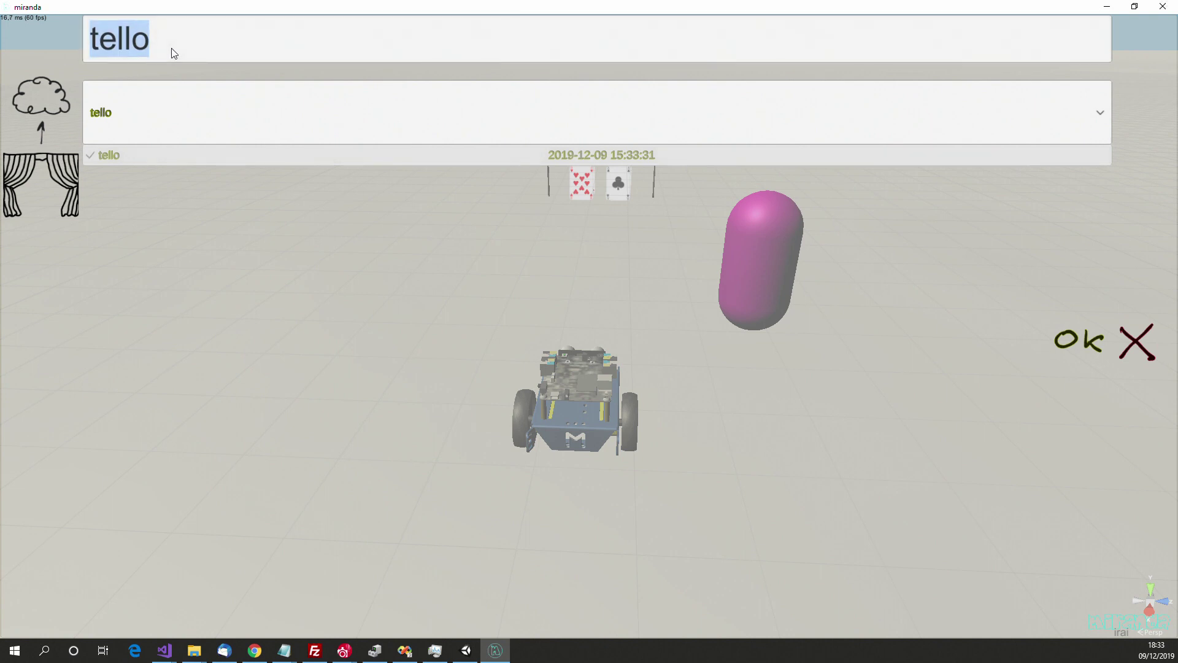
{"action": "type", "text": "mon"}
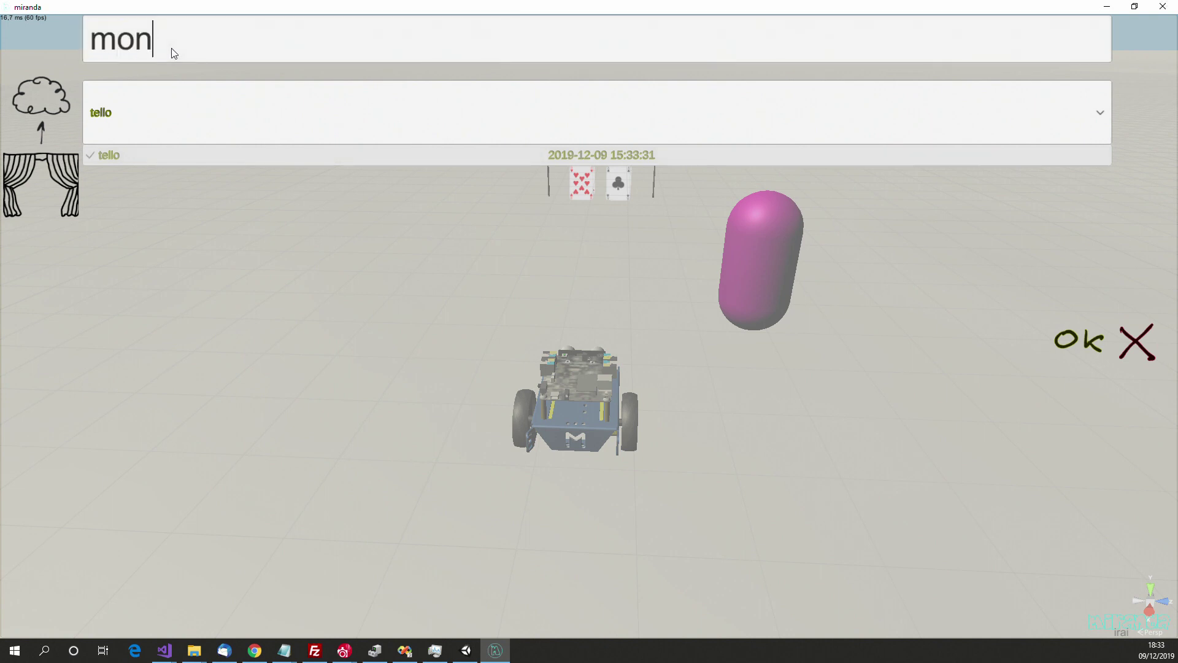
{"action": "type", "text": "premierde"}
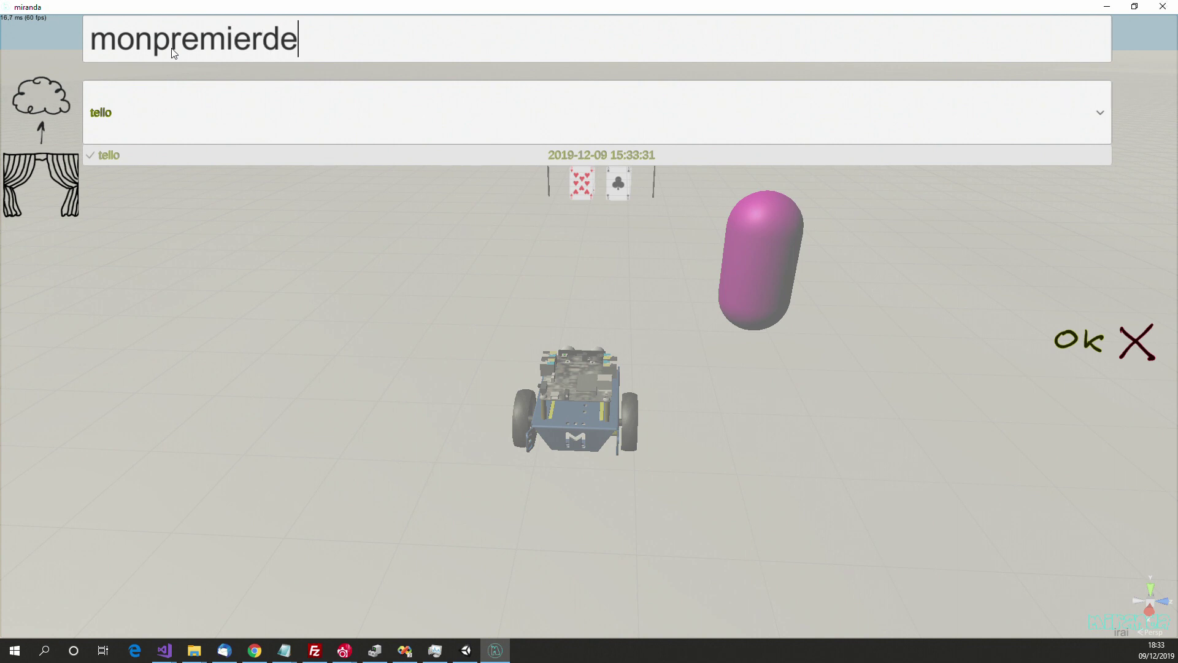
{"action": "type", "text": "fi"}
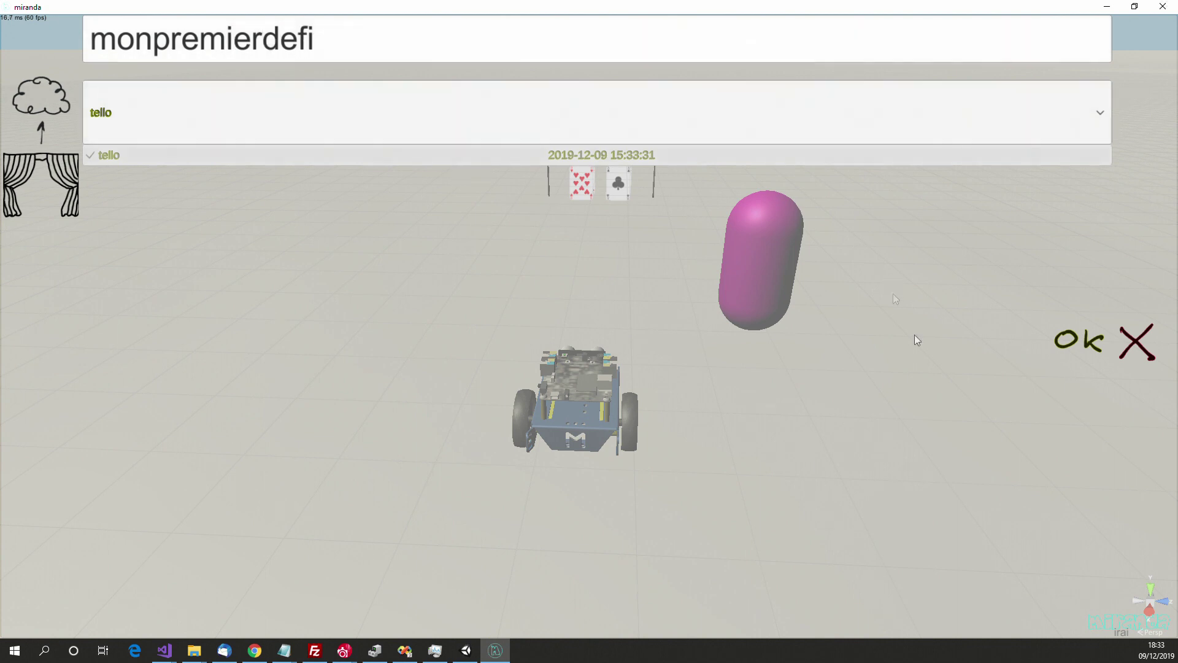
{"action": "left_click", "coordinate": [1077, 338]}
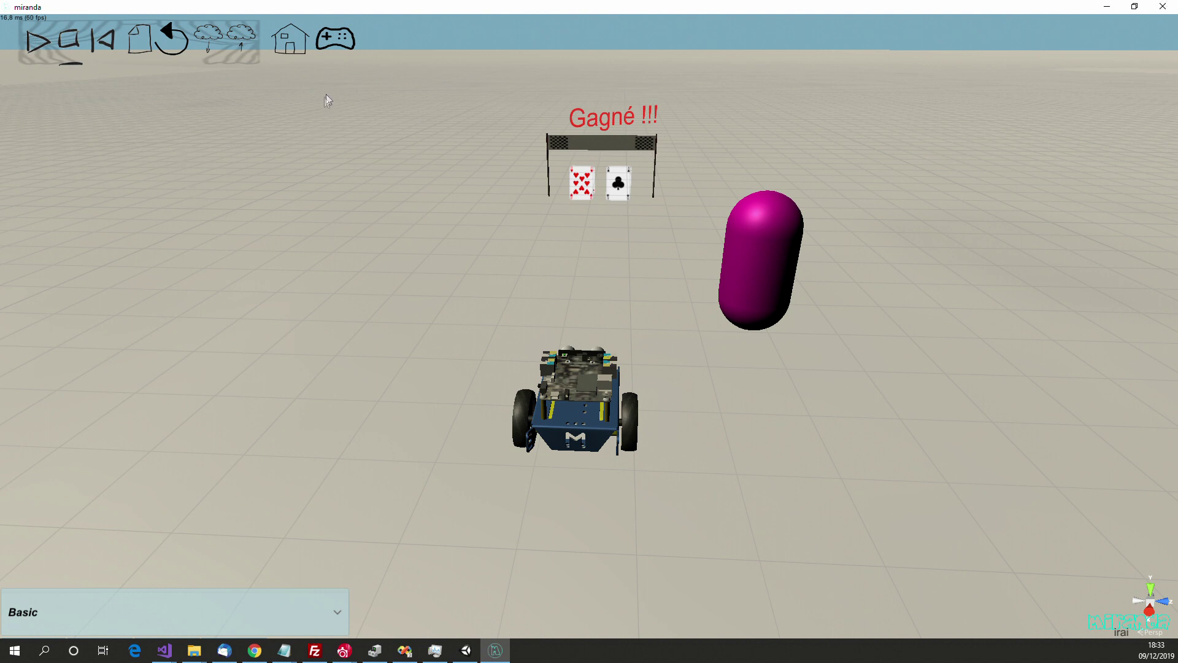
- Return to the home screen, enter the scene play mode and load monpremierdefi from the cloud
{"action": "left_click", "coordinate": [291, 44]}
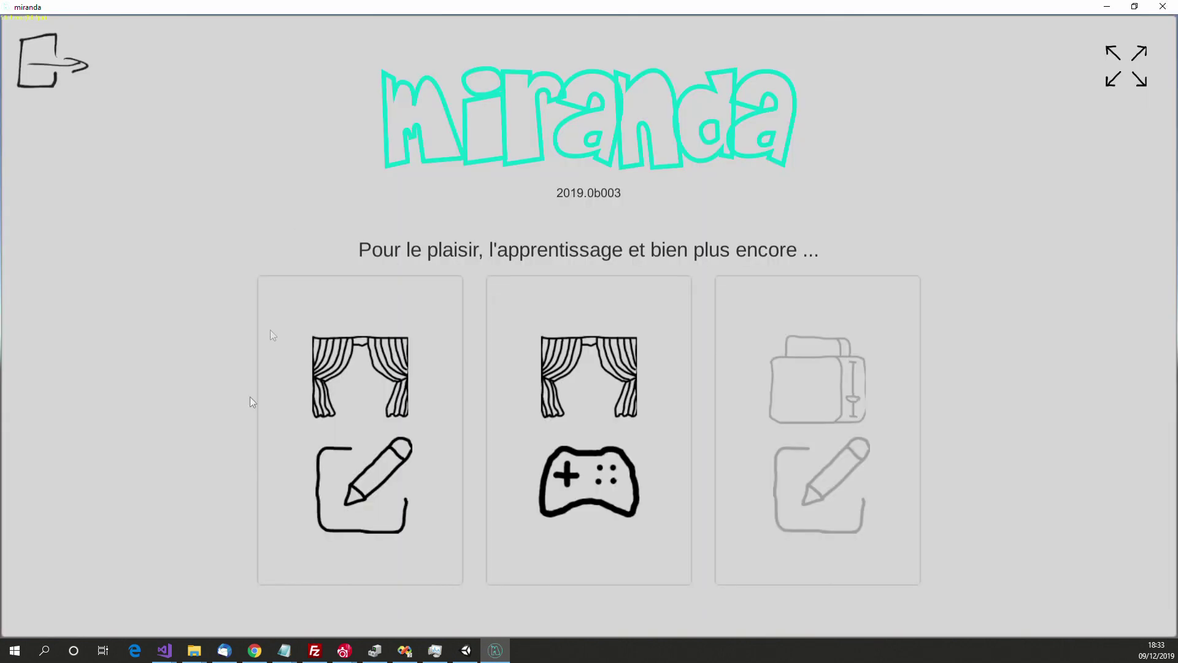
{"action": "left_click", "coordinate": [577, 431]}
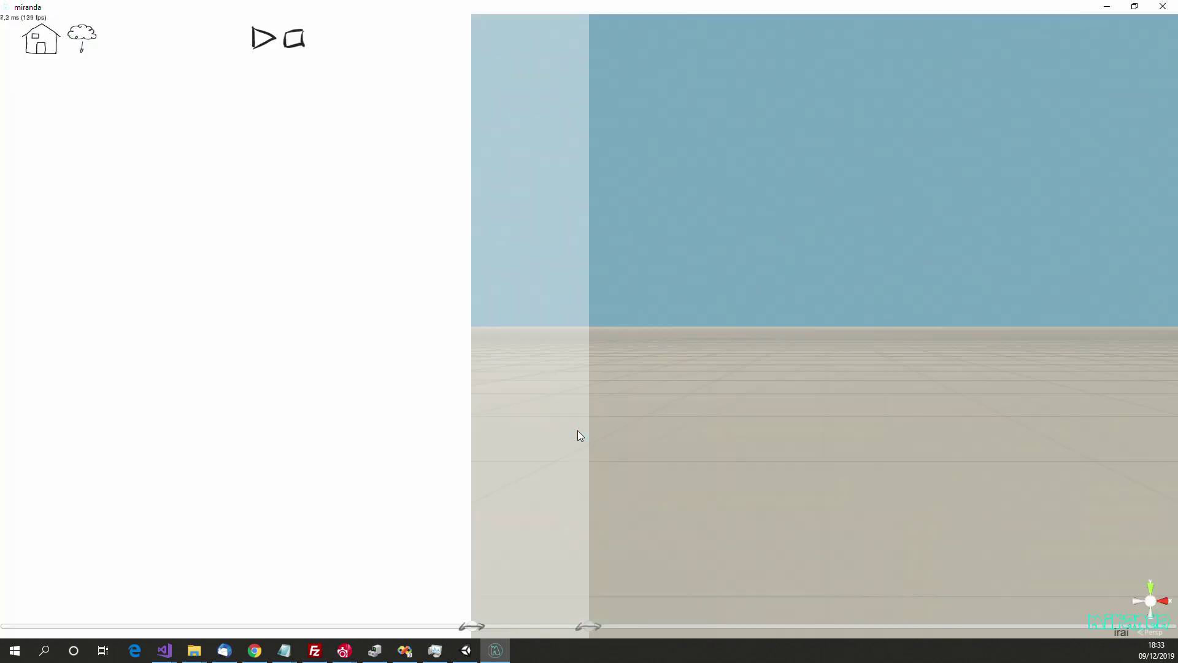
{"action": "left_click", "coordinate": [93, 34]}
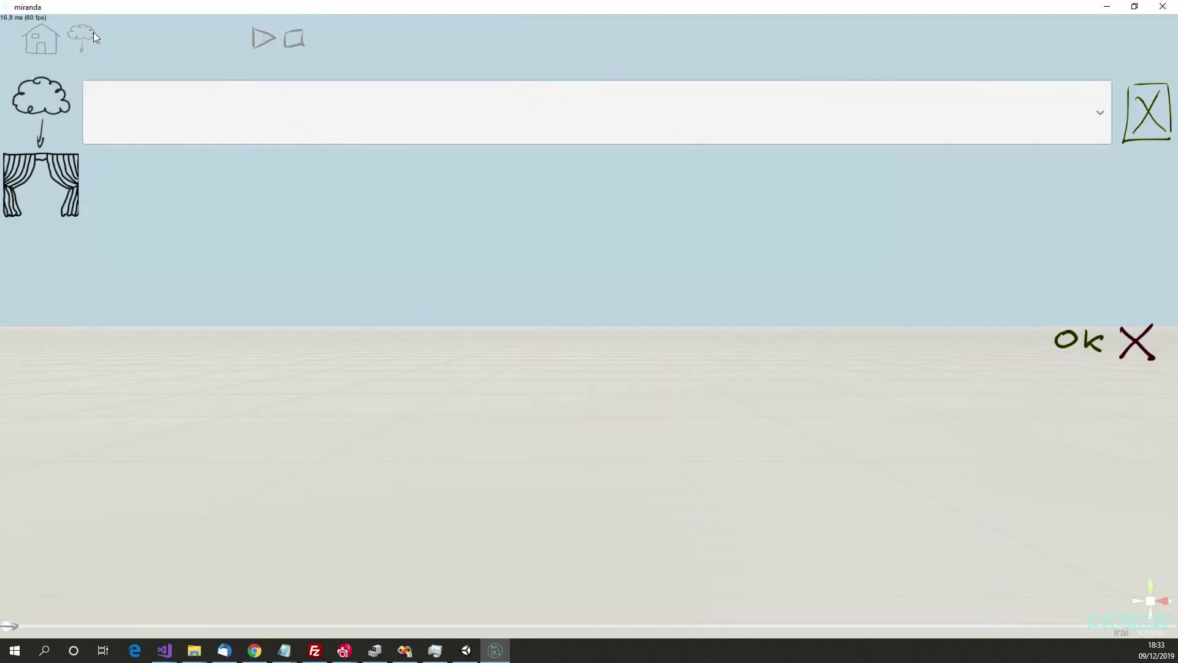
{"action": "left_click", "coordinate": [114, 110]}
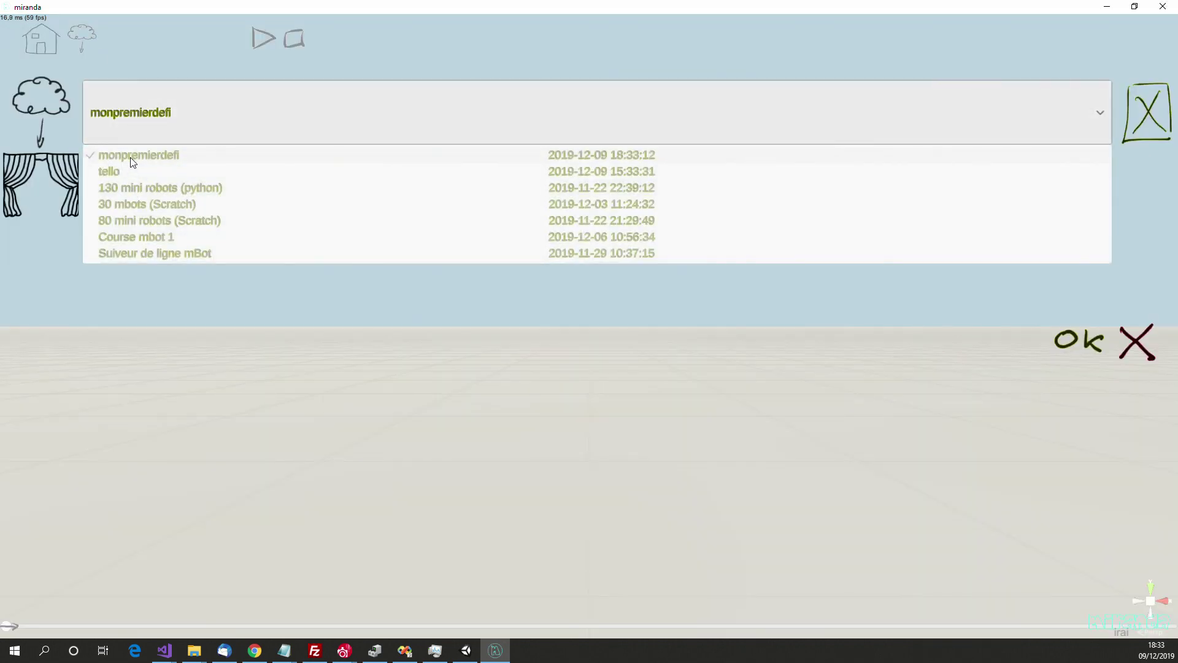
{"action": "left_click", "coordinate": [147, 159]}
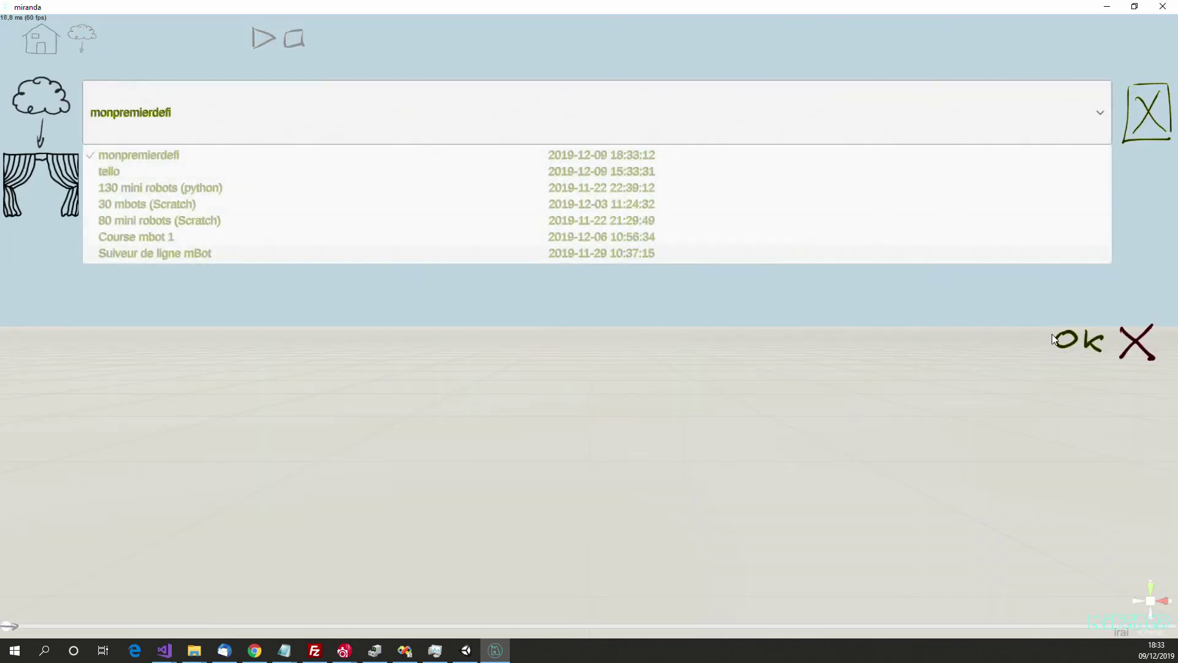
{"action": "left_click", "coordinate": [1067, 339]}
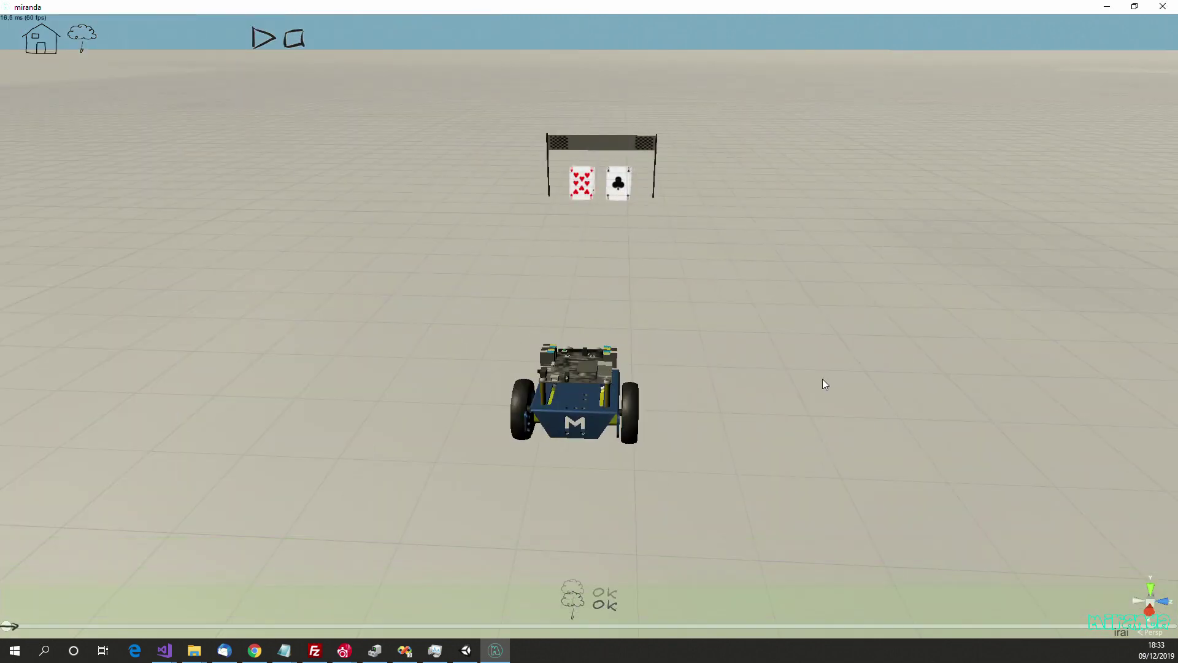
- Program the mBot in Scratch to run both motors at 100% under "Quand le programme démarre", and run the program
{"action": "left_click", "coordinate": [576, 390]}
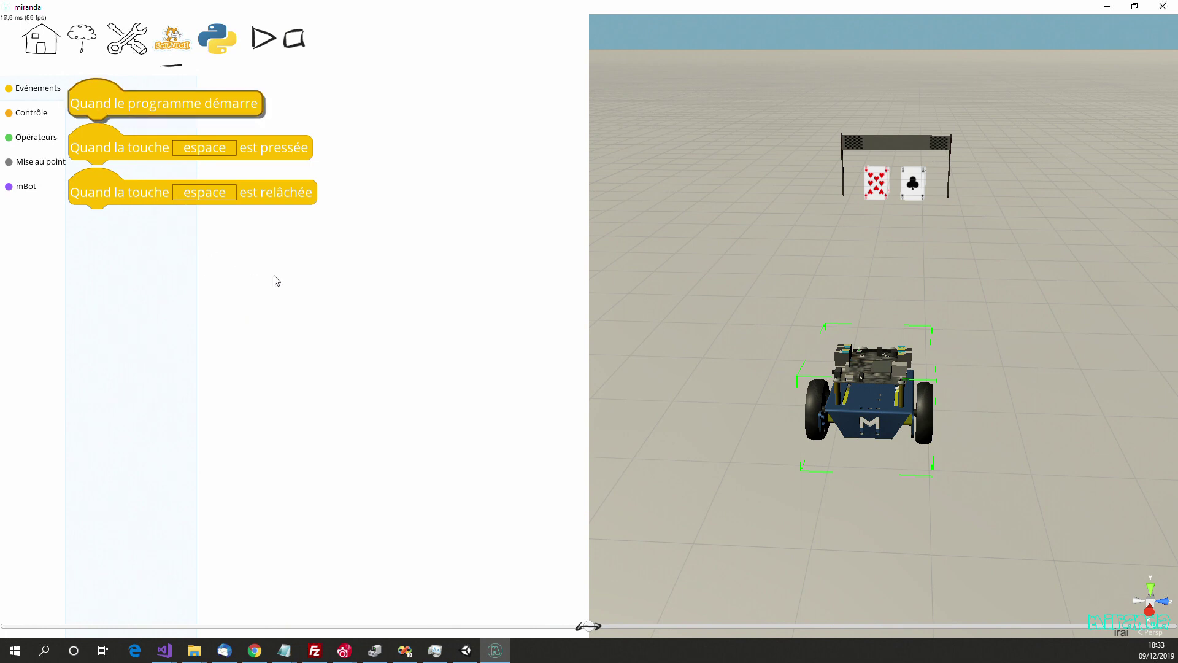
{"action": "left_click_drag", "start_coordinate": [119, 106], "coordinate": [334, 274]}
{"action": "left_click", "coordinate": [34, 185]}
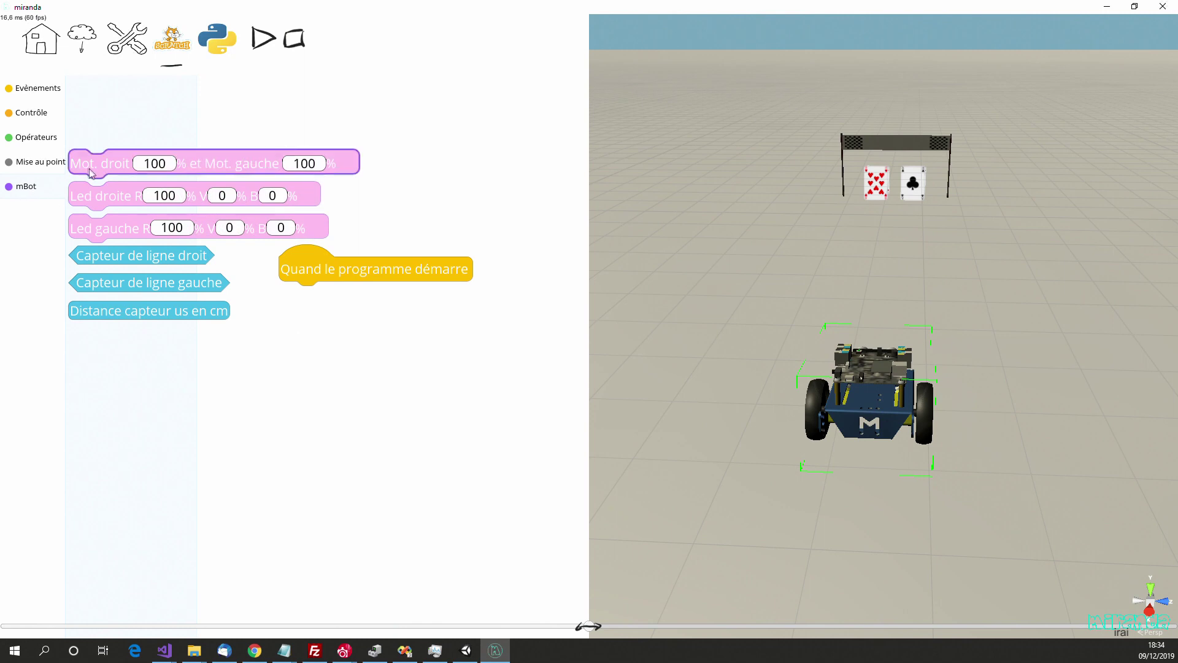
{"action": "left_click_drag", "start_coordinate": [103, 157], "coordinate": [305, 303]}
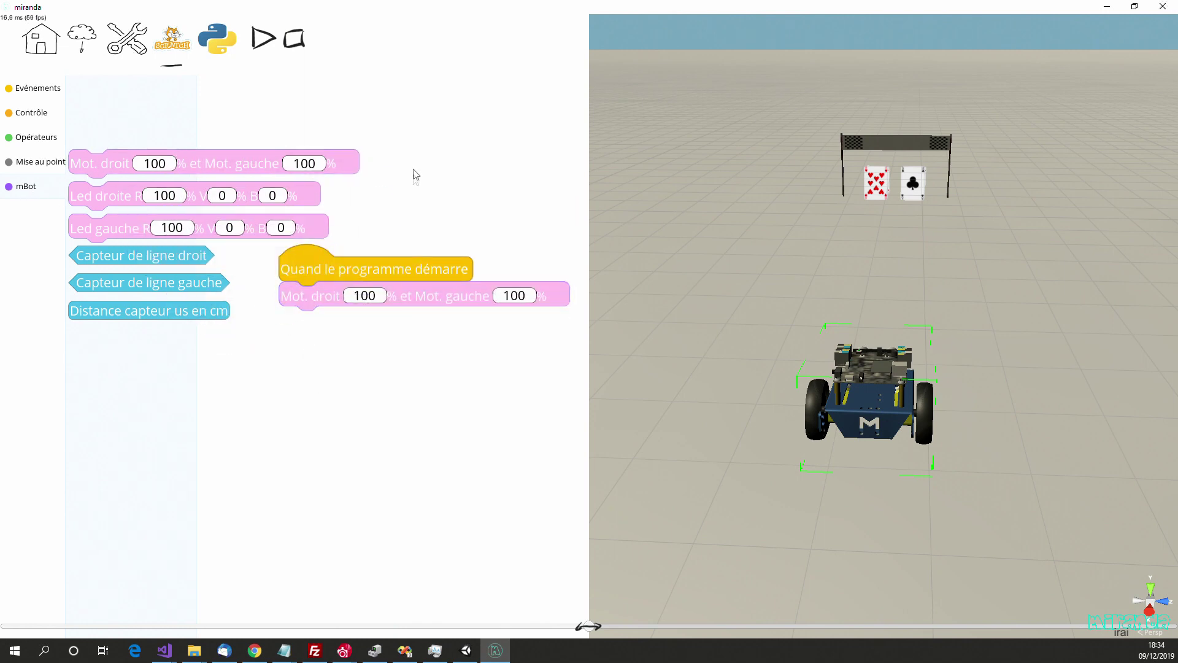
{"action": "left_click", "coordinate": [264, 38]}
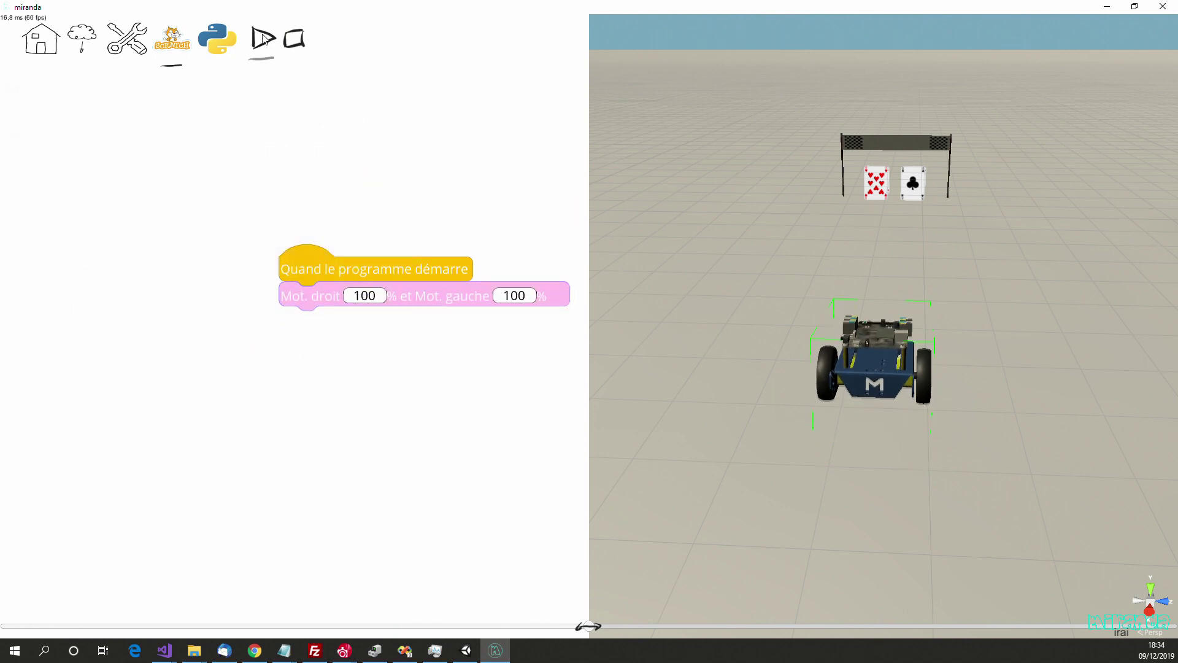